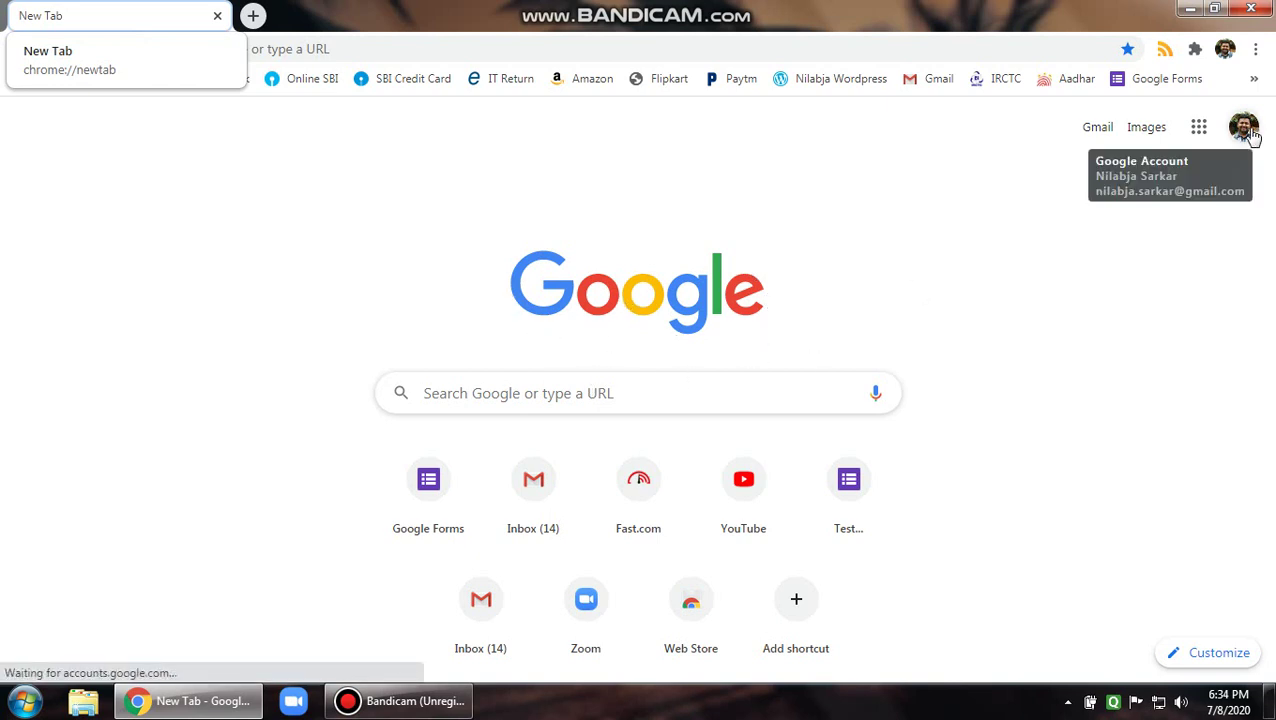
# Search the web for 'Google Forms' to reach the Google Forms site
pyautogui.click(610, 393)
pyautogui.write('G')
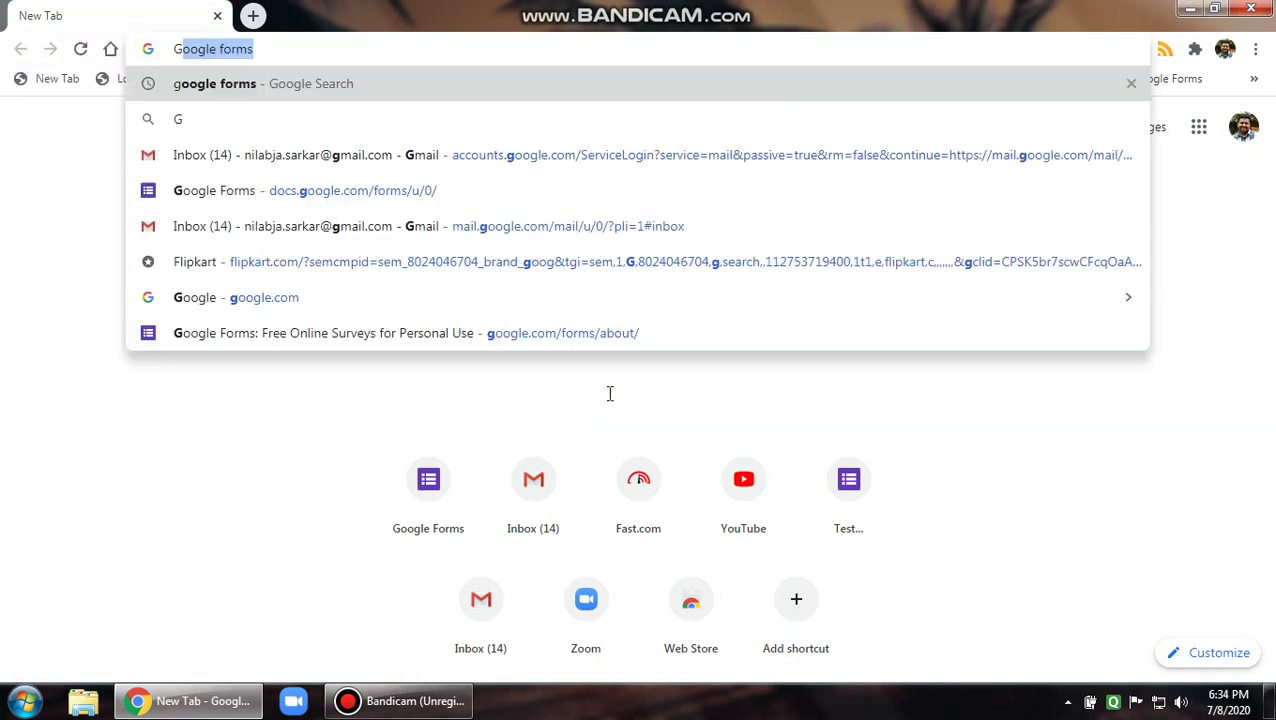
pyautogui.write('oogle Forms')
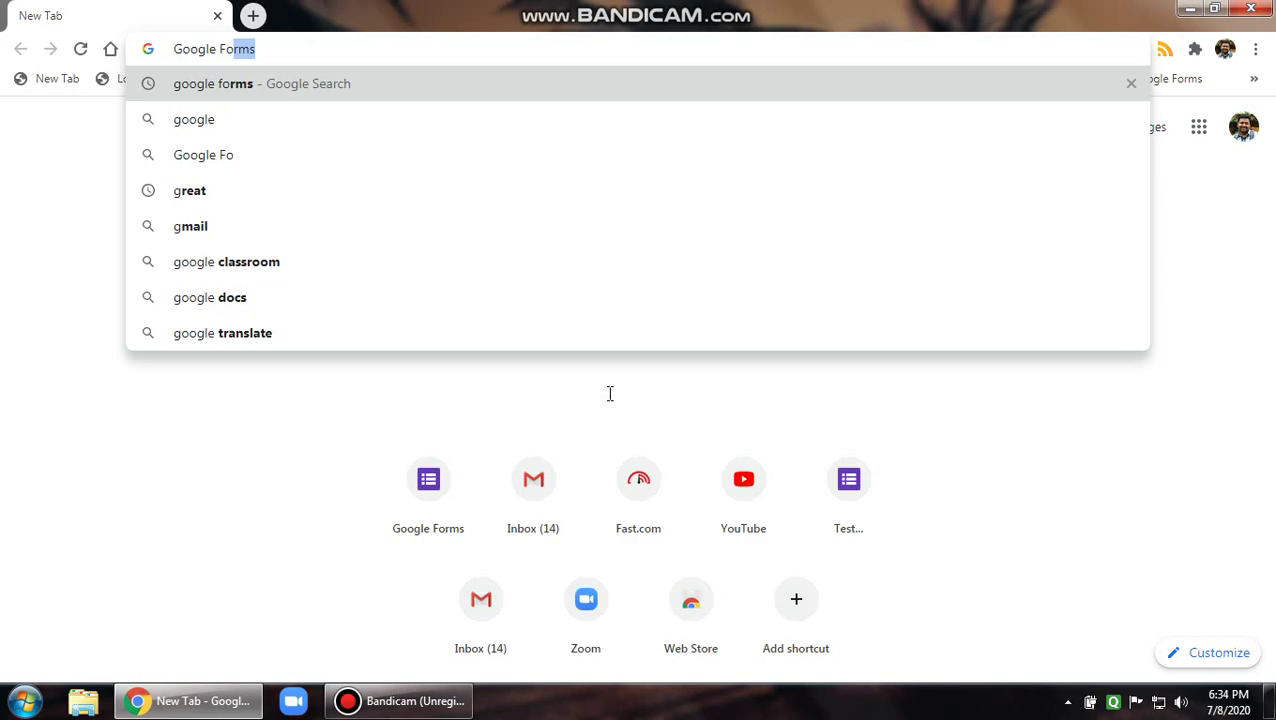
pyautogui.press('Return')
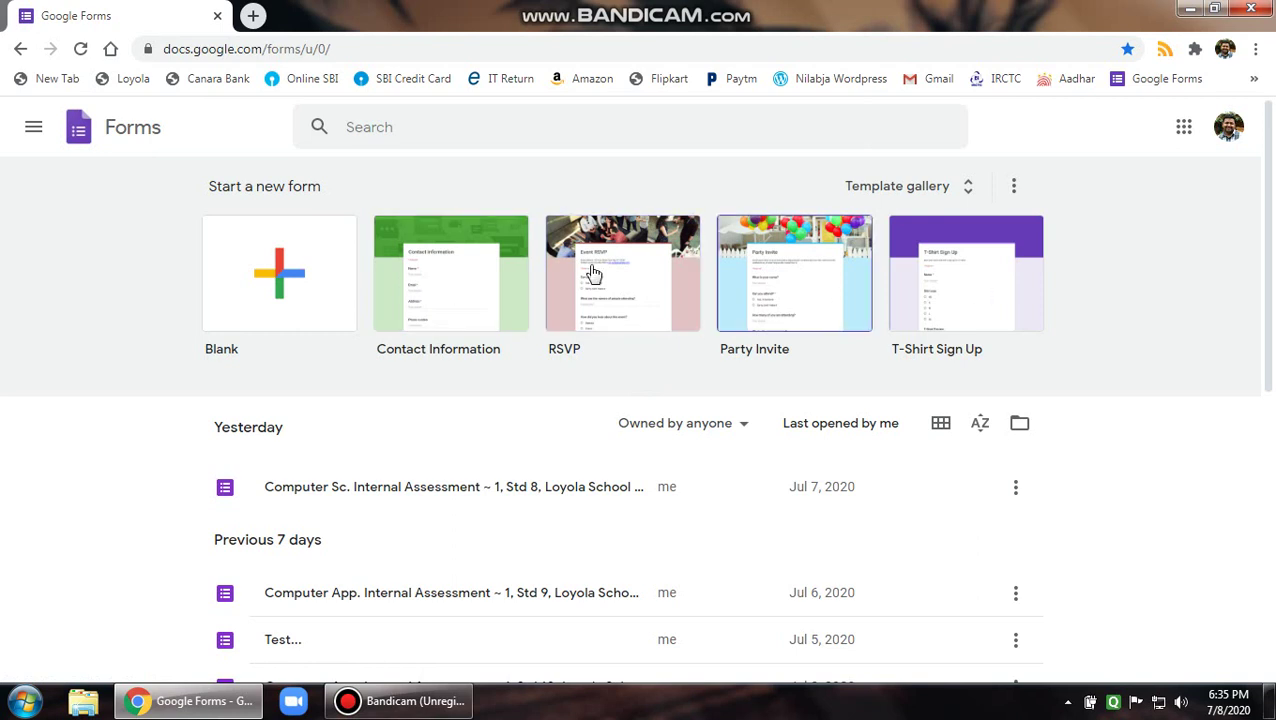
# Start a new form from the Blank template
pyautogui.click(284, 279)
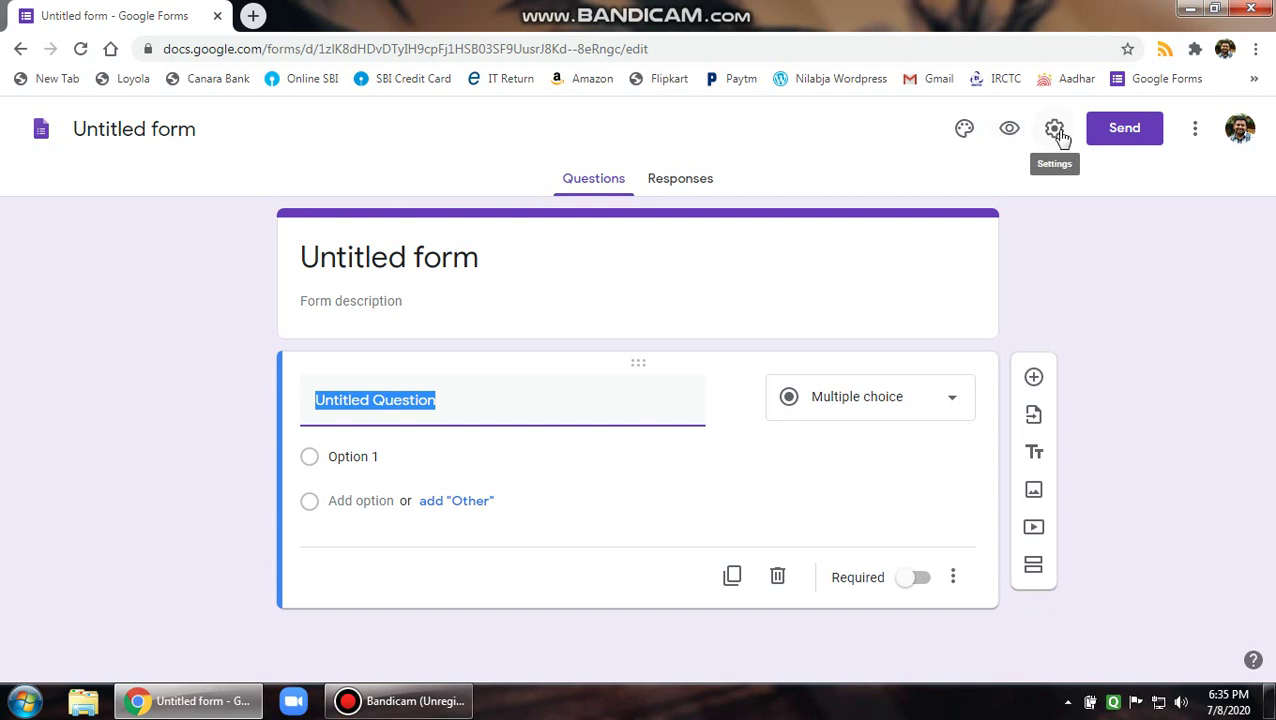
# Turn on Make this a quiz, with grades released later, after manual review
pyautogui.click(1058, 135)
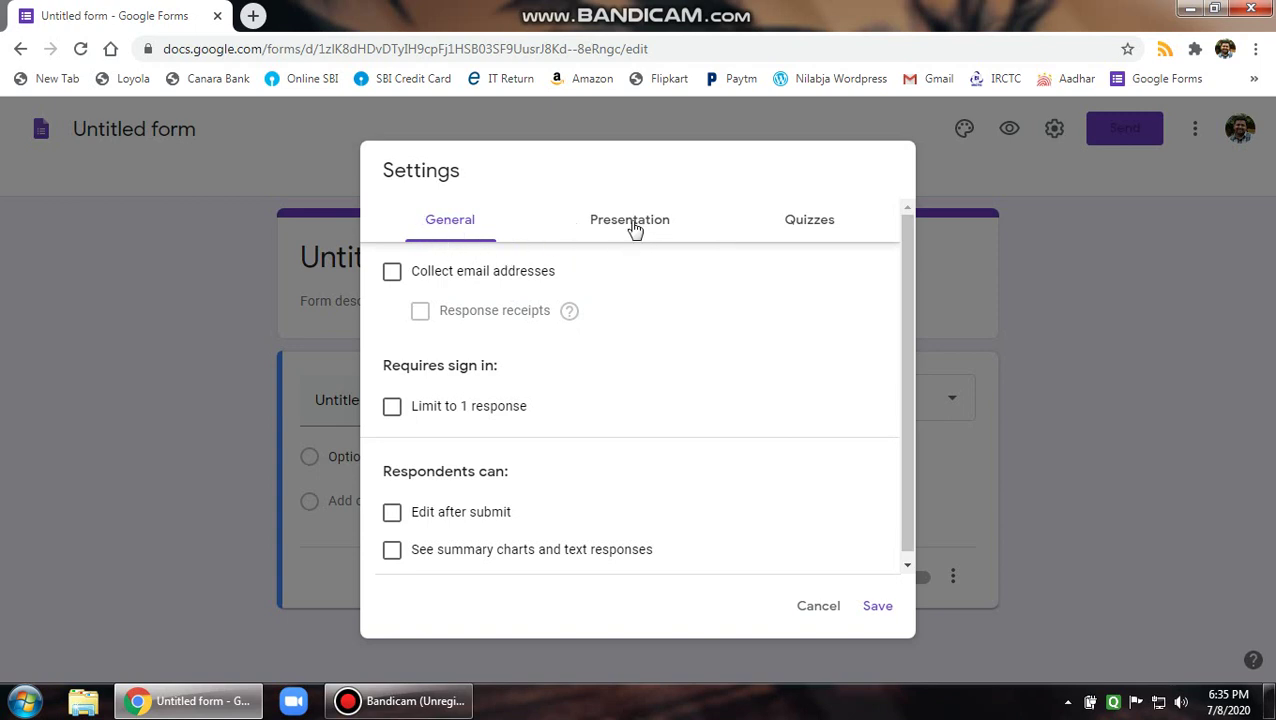
pyautogui.click(822, 224)
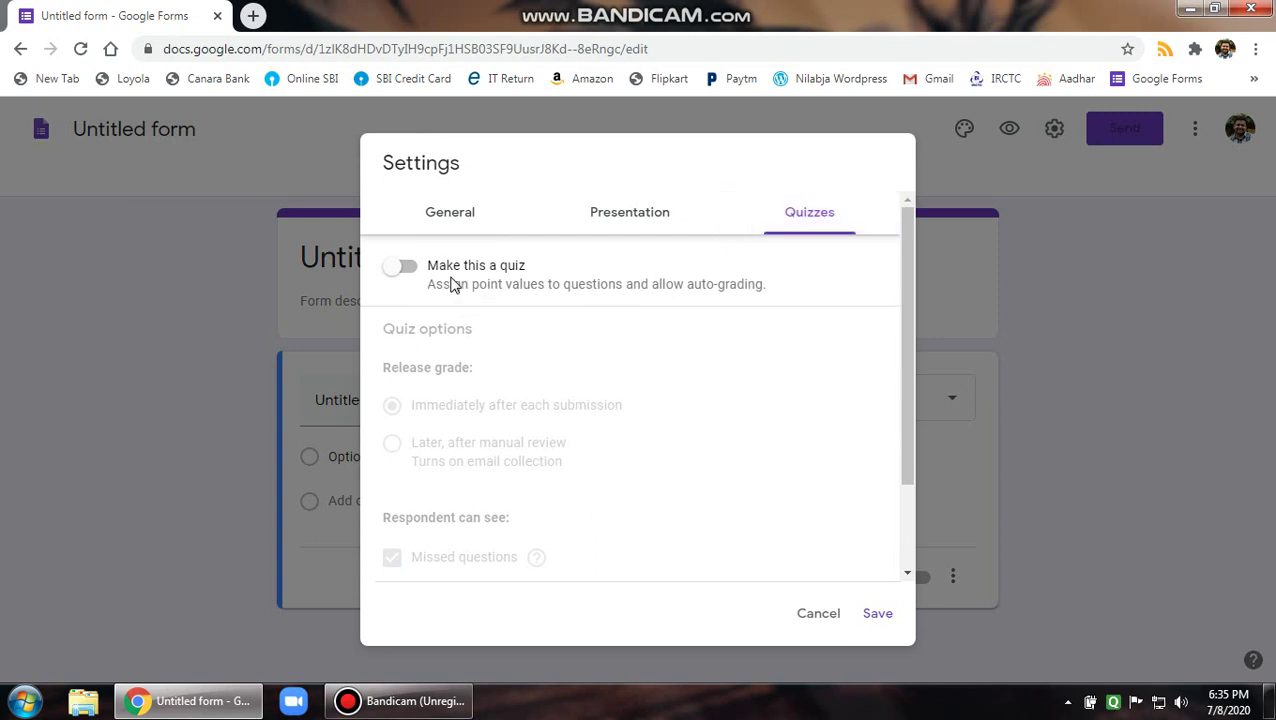
pyautogui.click(406, 268)
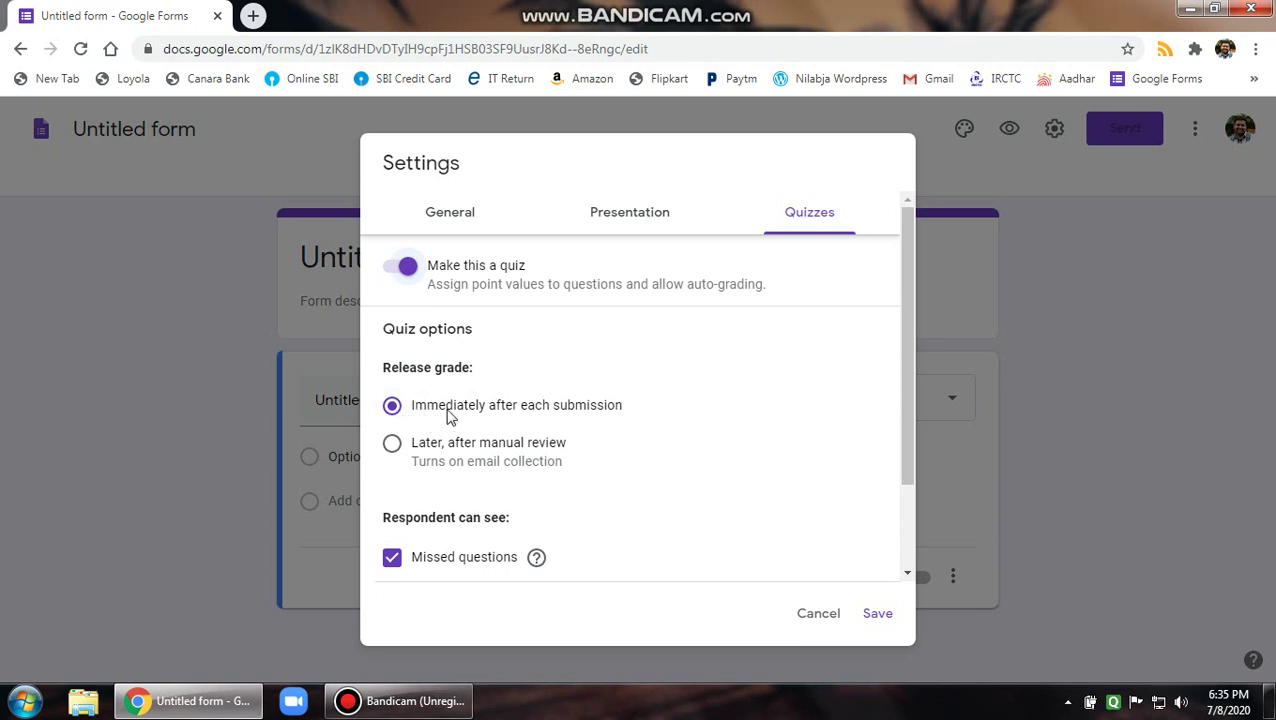
pyautogui.click(394, 449)
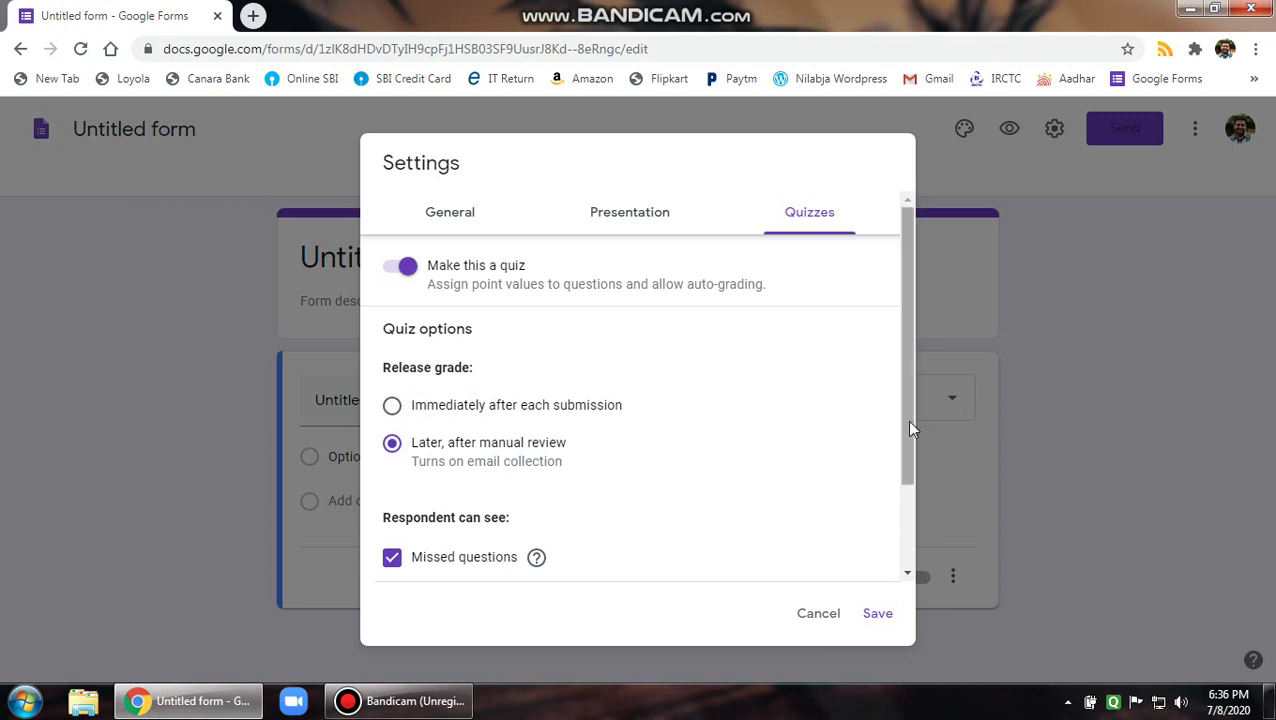
pyautogui.moveTo(906, 420); pyautogui.dragTo(920, 528)
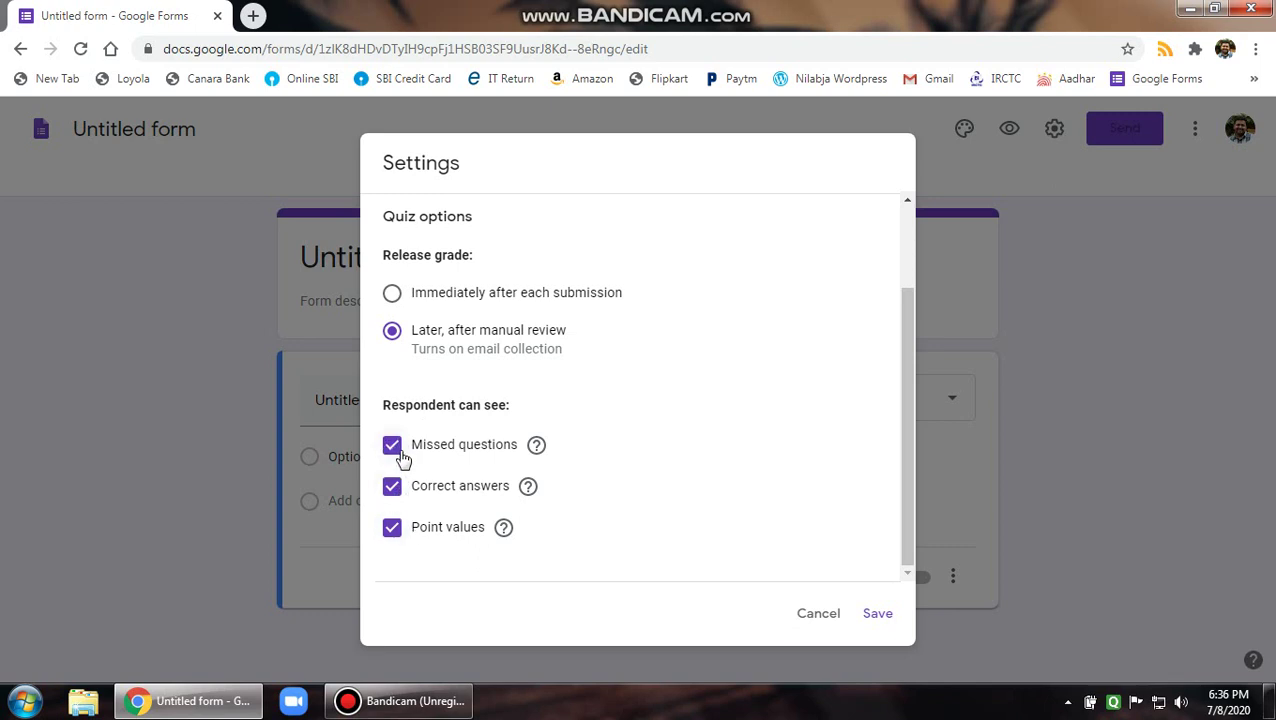
pyautogui.scroll(3, 561, 418)
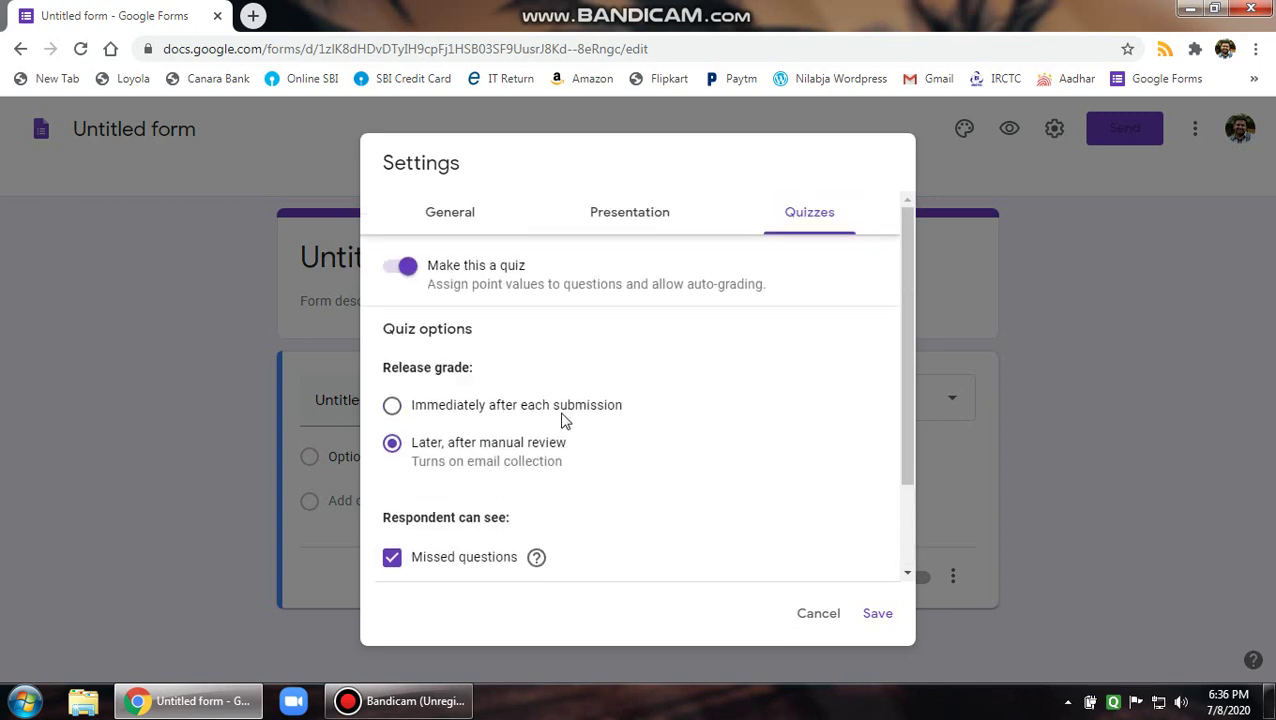
# Show a progress bar, keep questions unshuffled, and hide the submit-another-response link
pyautogui.click(618, 222)
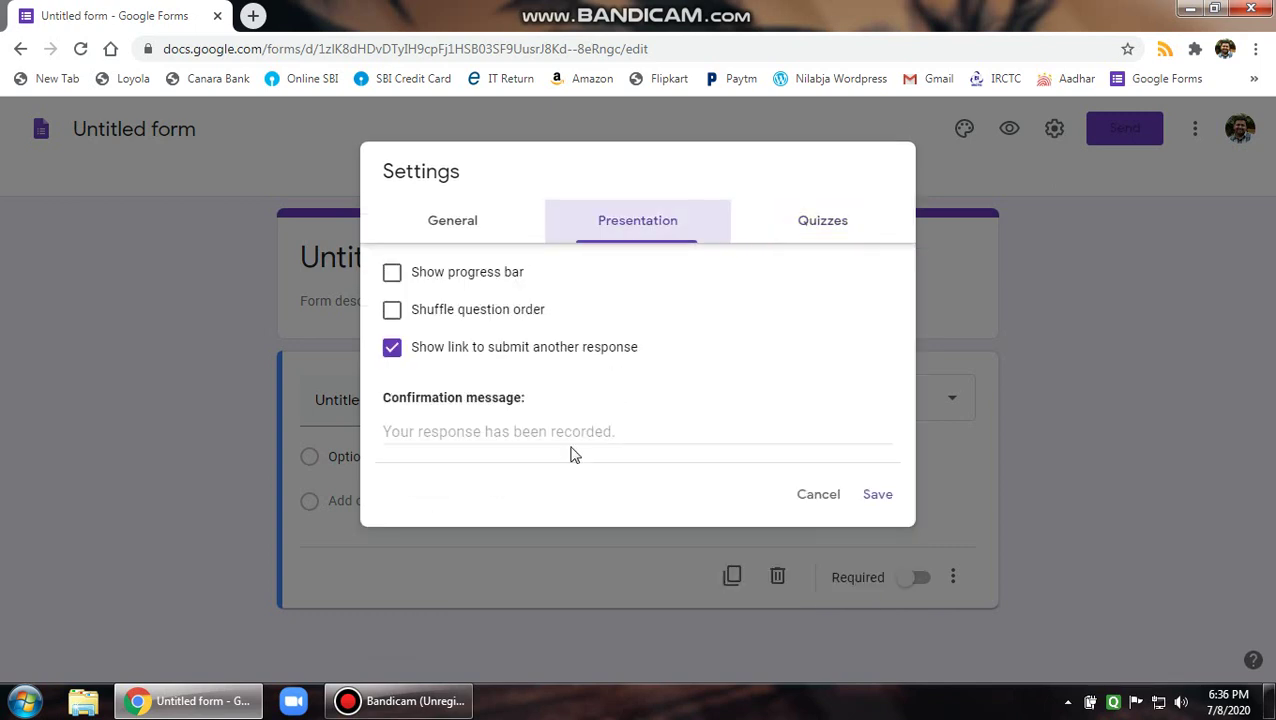
pyautogui.click(392, 276)
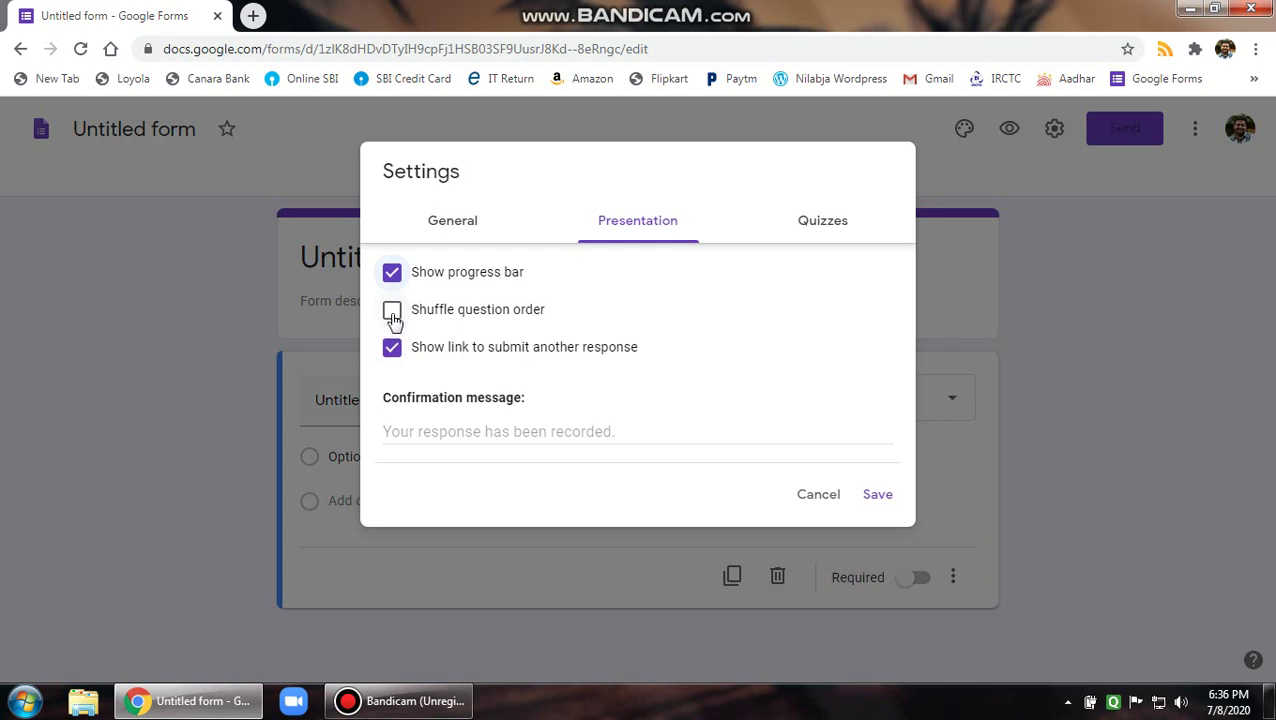
pyautogui.click(394, 313)
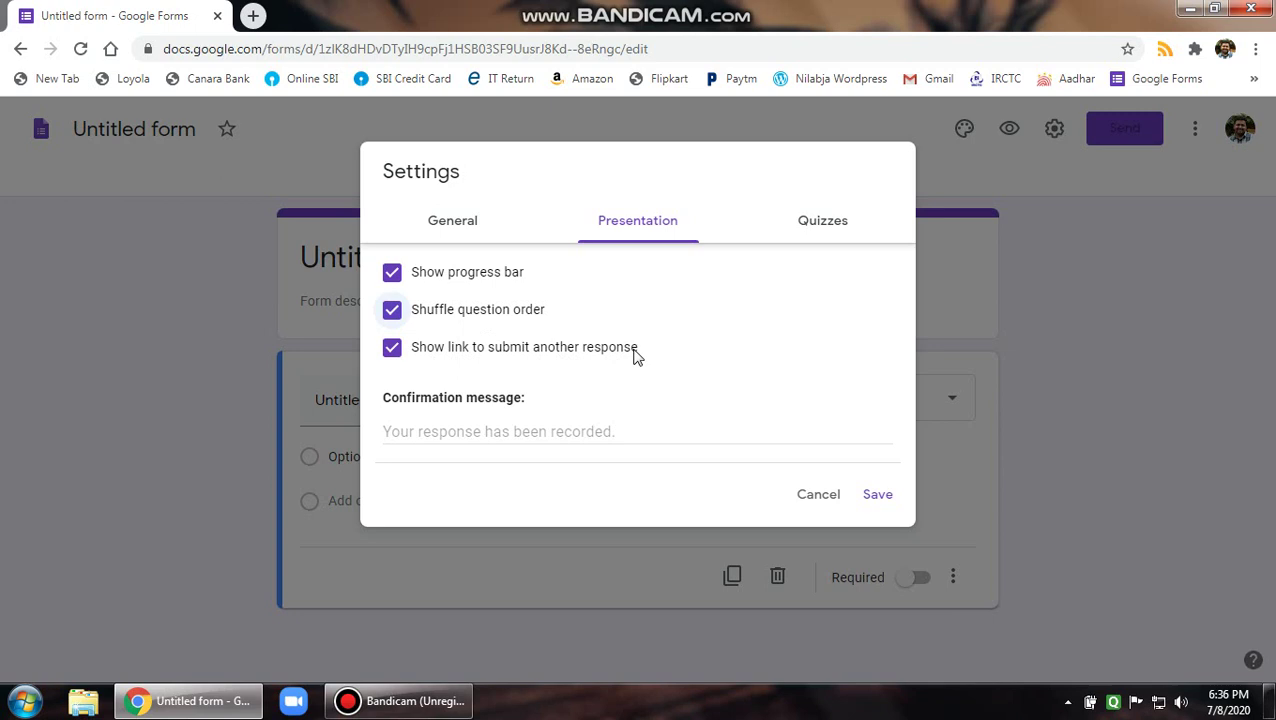
pyautogui.click(394, 351)
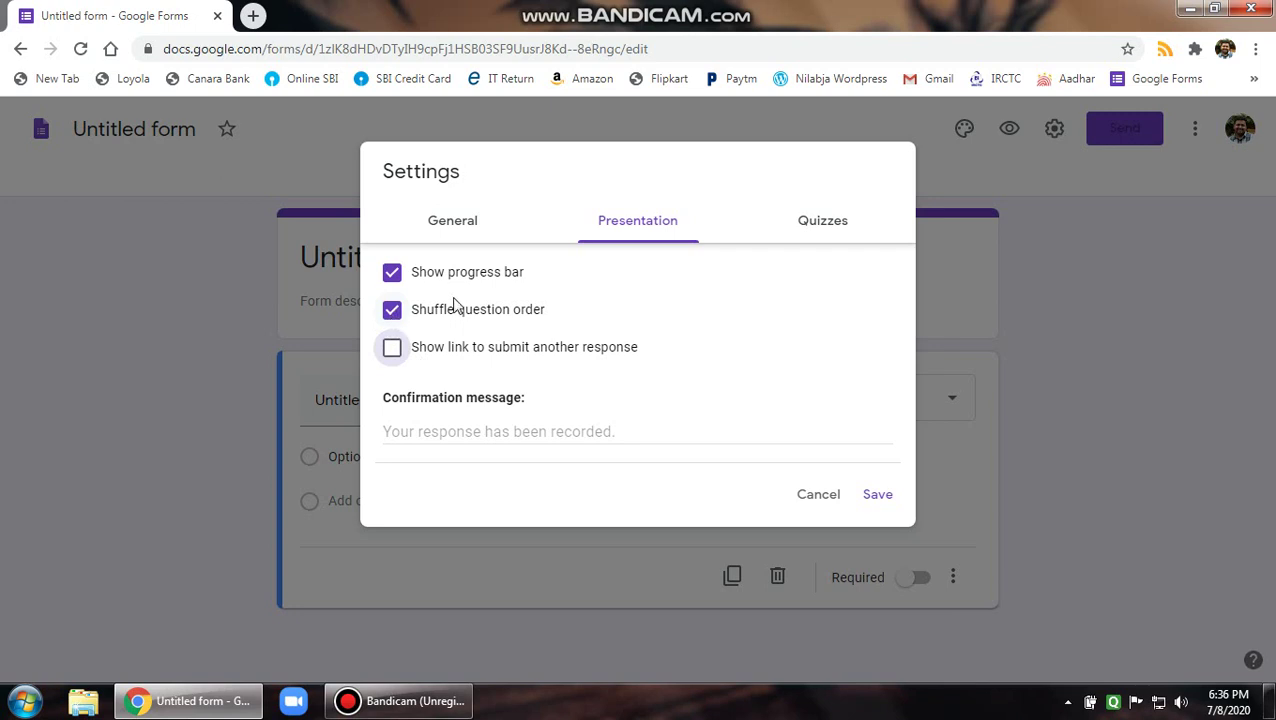
pyautogui.click(393, 311)
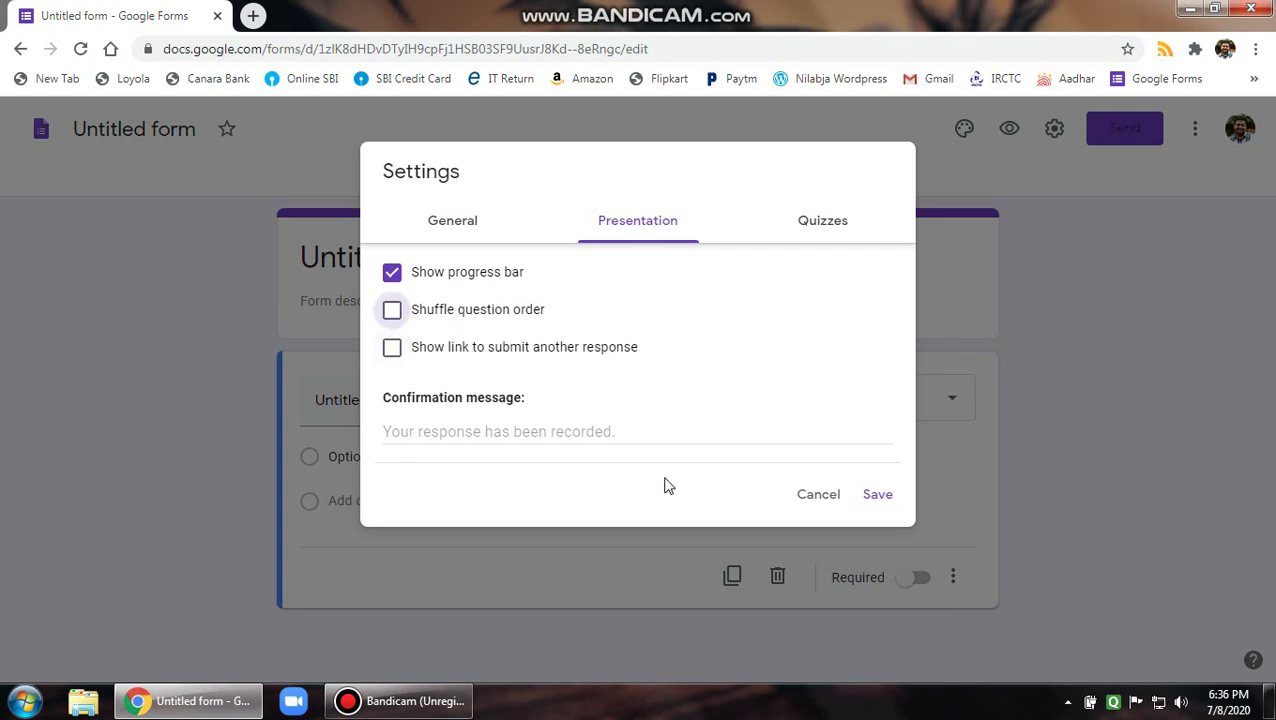
# Limit the form to 1 response per person and save the settings
pyautogui.click(452, 224)
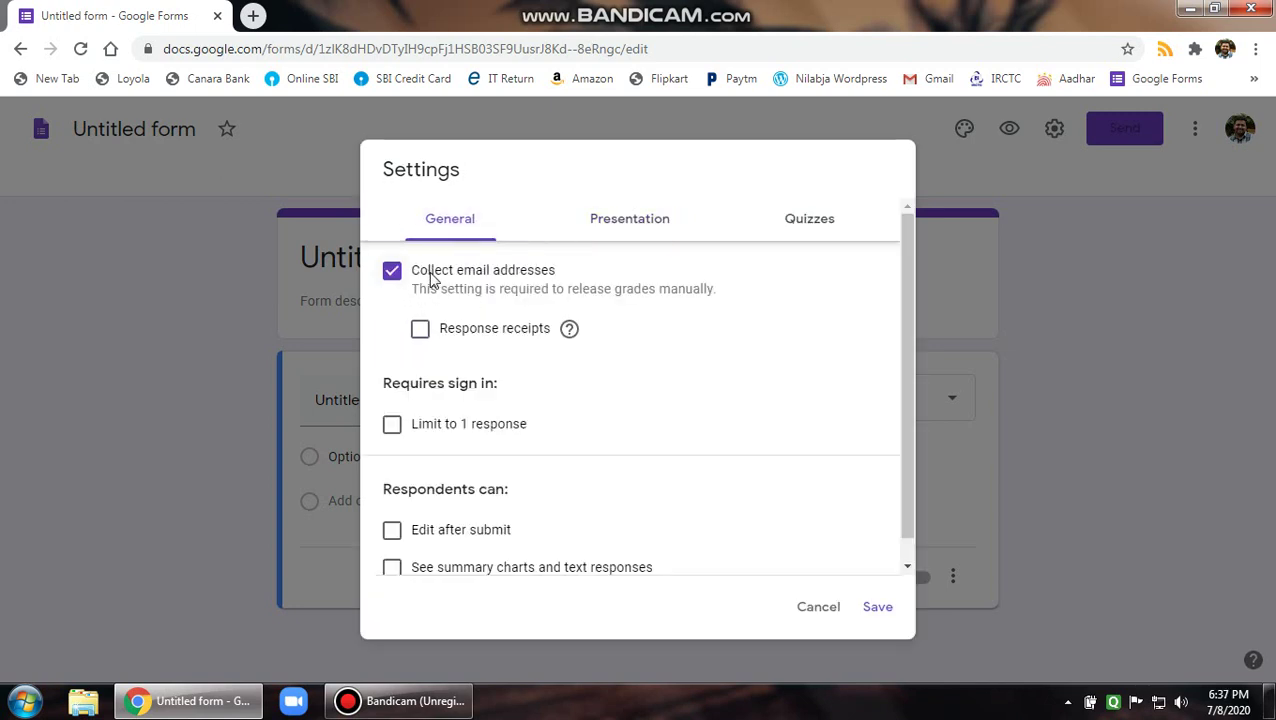
pyautogui.click(808, 222)
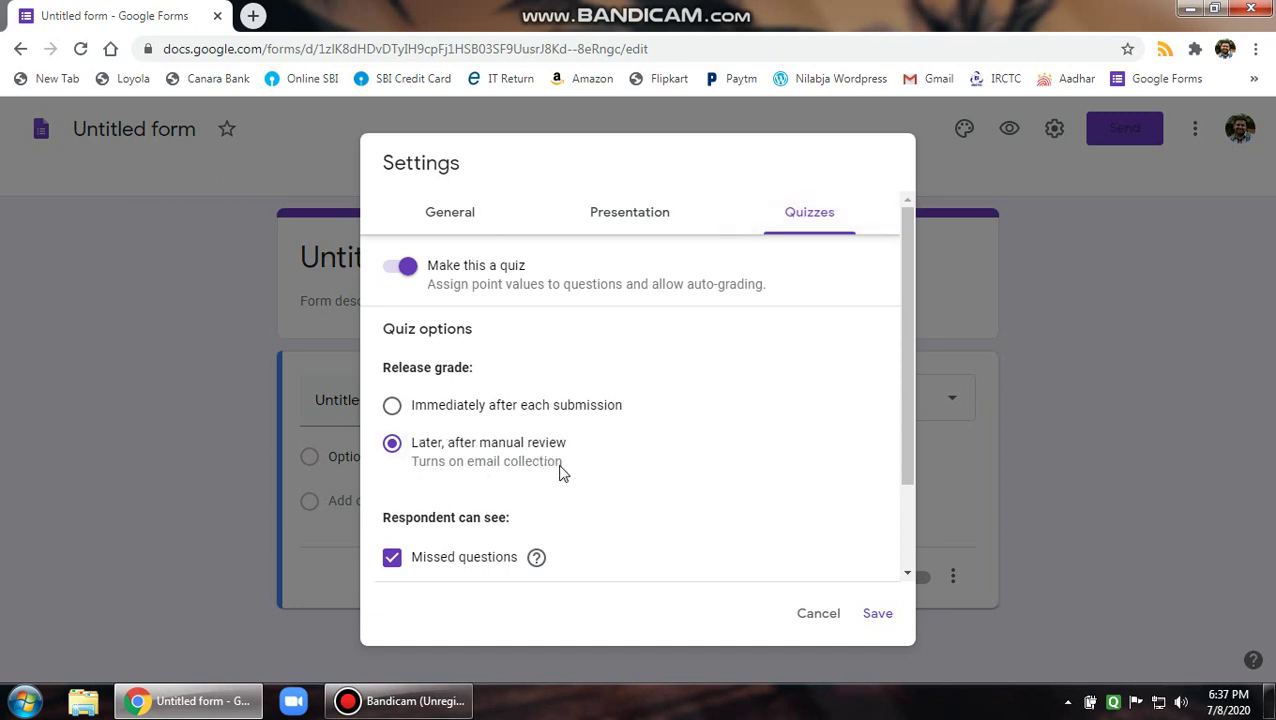
pyautogui.click(446, 222)
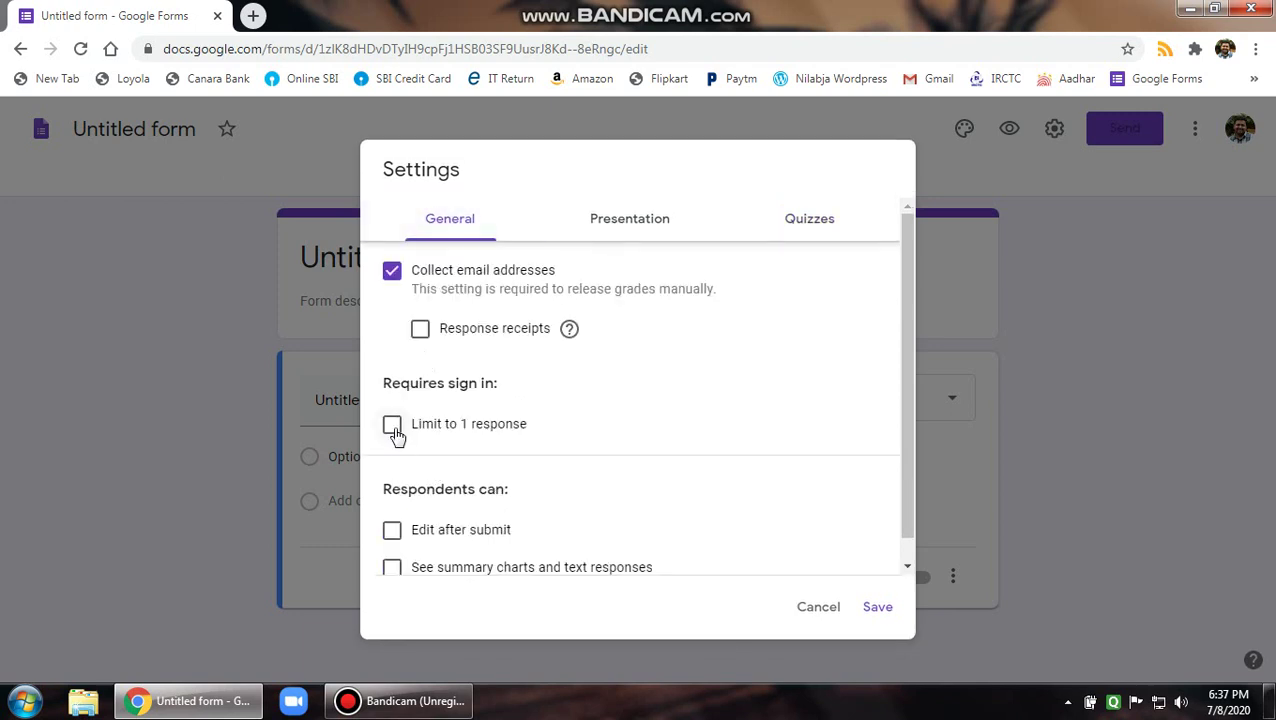
pyautogui.click(392, 426)
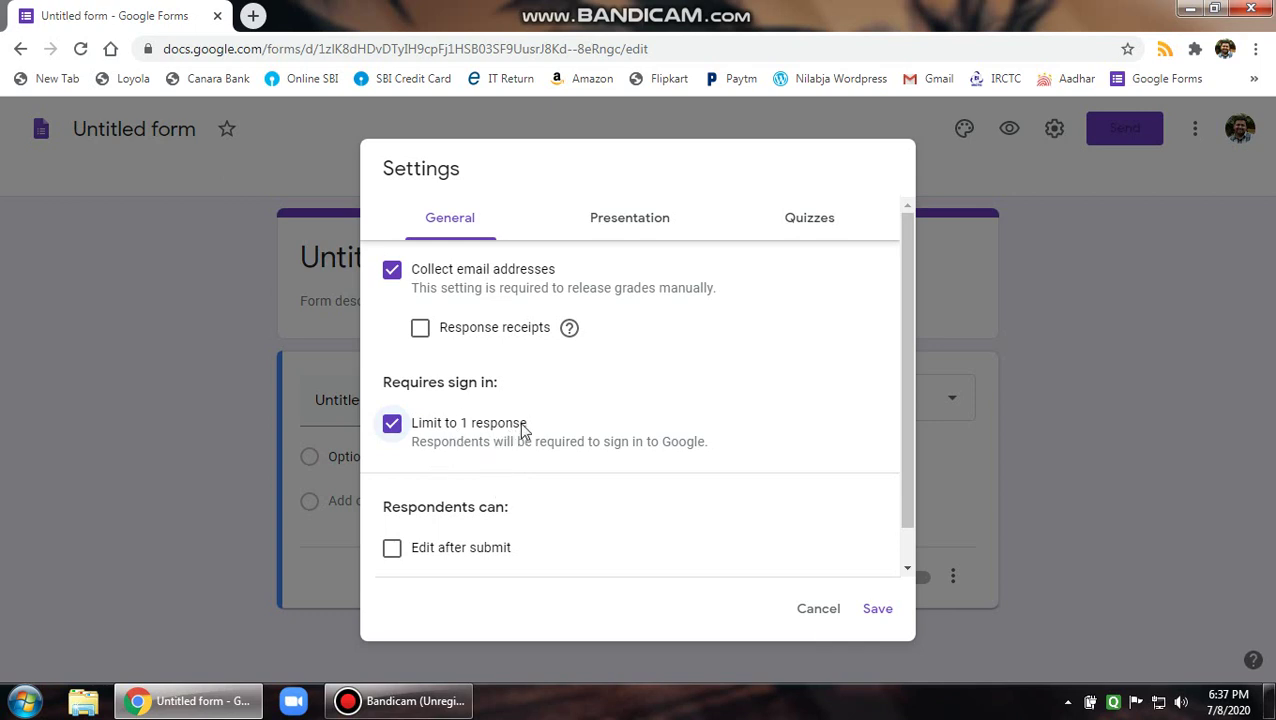
pyautogui.scroll(-1, 485, 495)
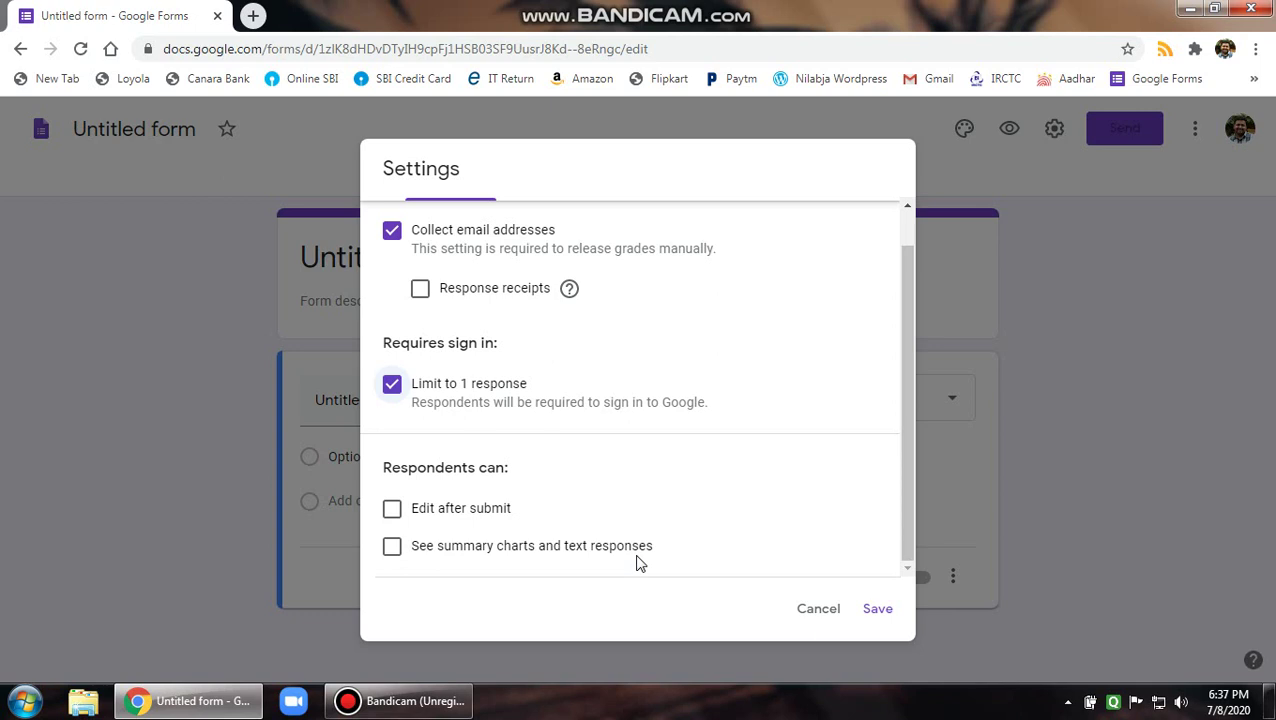
pyautogui.scroll(1, 436, 416)
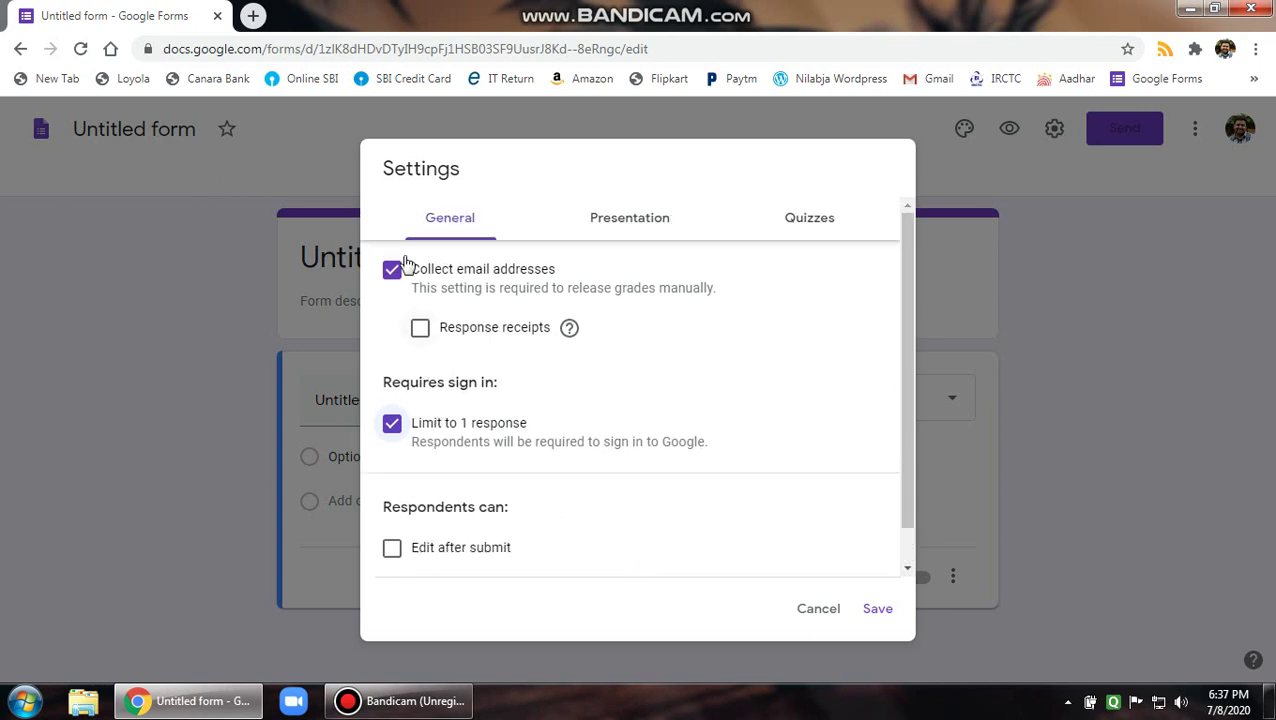
pyautogui.click(878, 610)
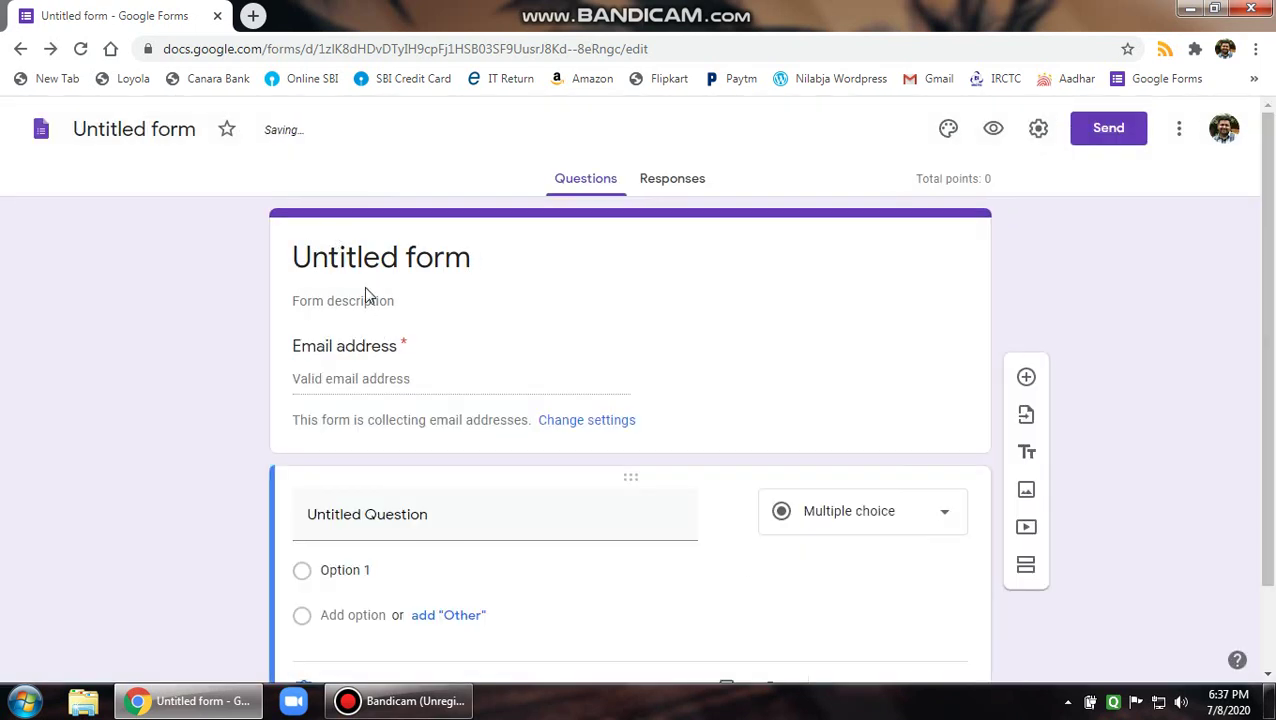
# Title the form 'School...Sub...' and give it the description 'FM:, Time'
pyautogui.click(372, 263)
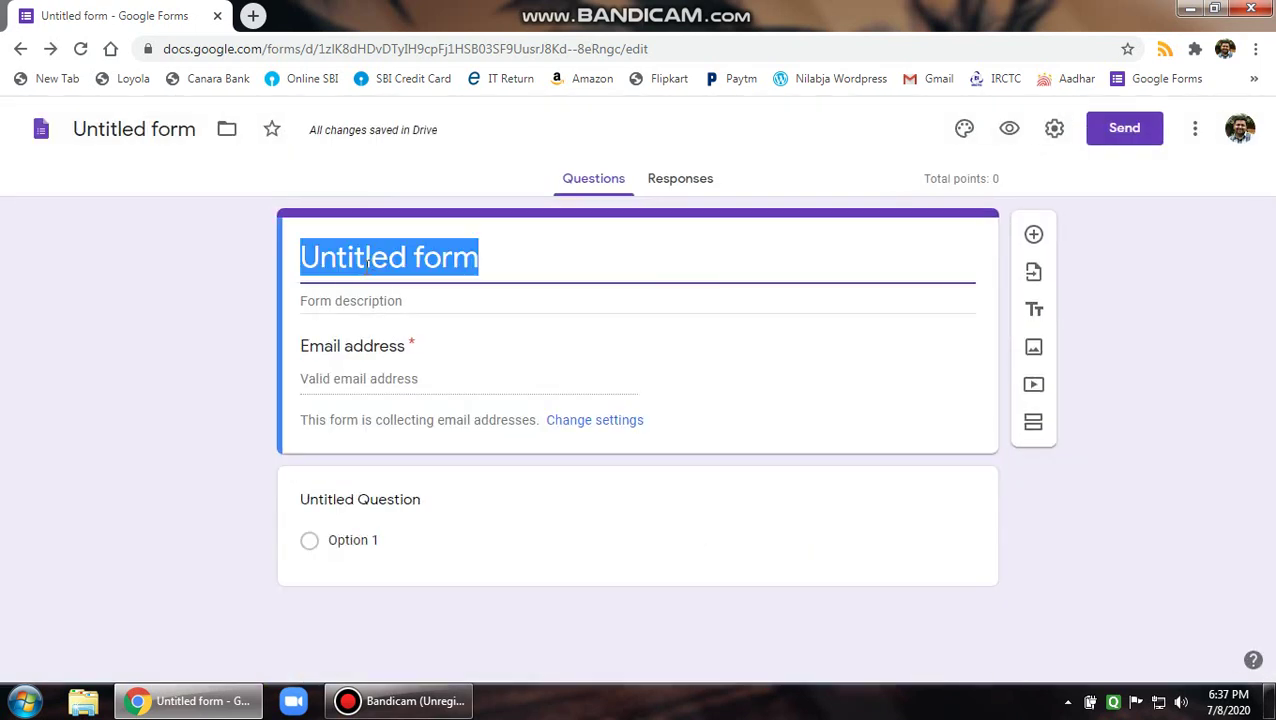
pyautogui.write('School')
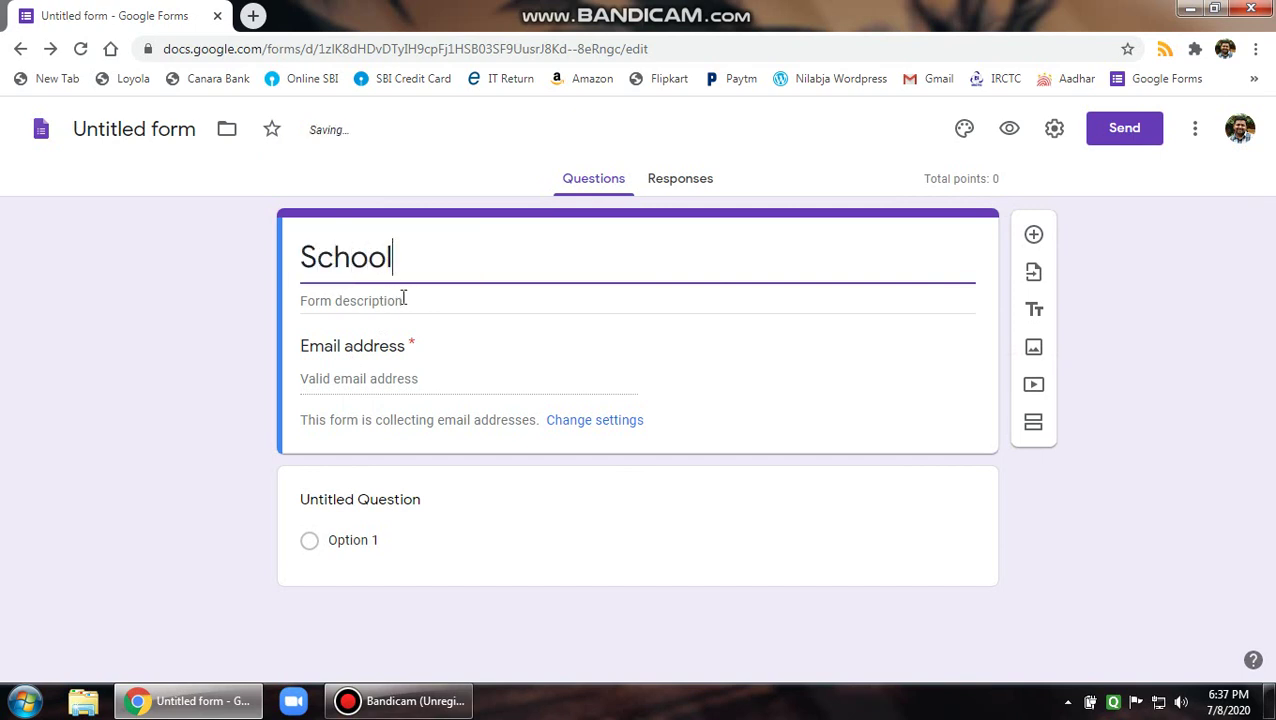
pyautogui.write('...Sub...')
pyautogui.click(384, 310)
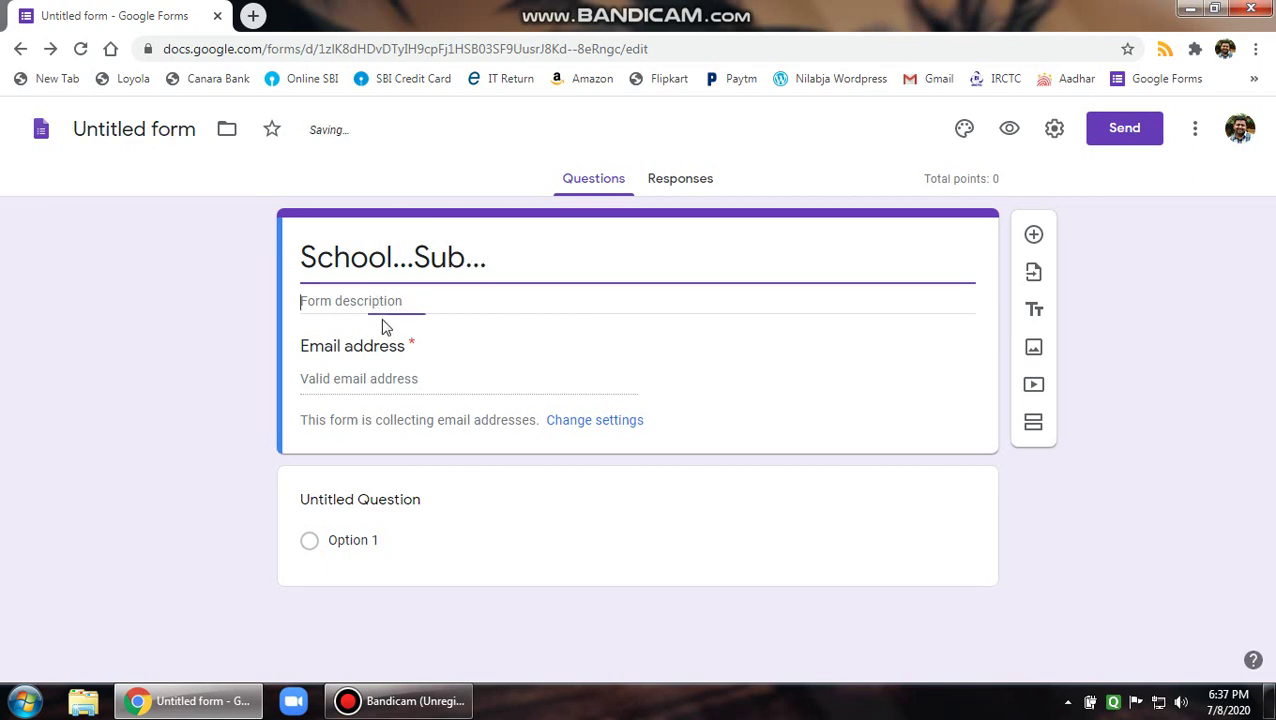
pyautogui.write('FM:, Time')
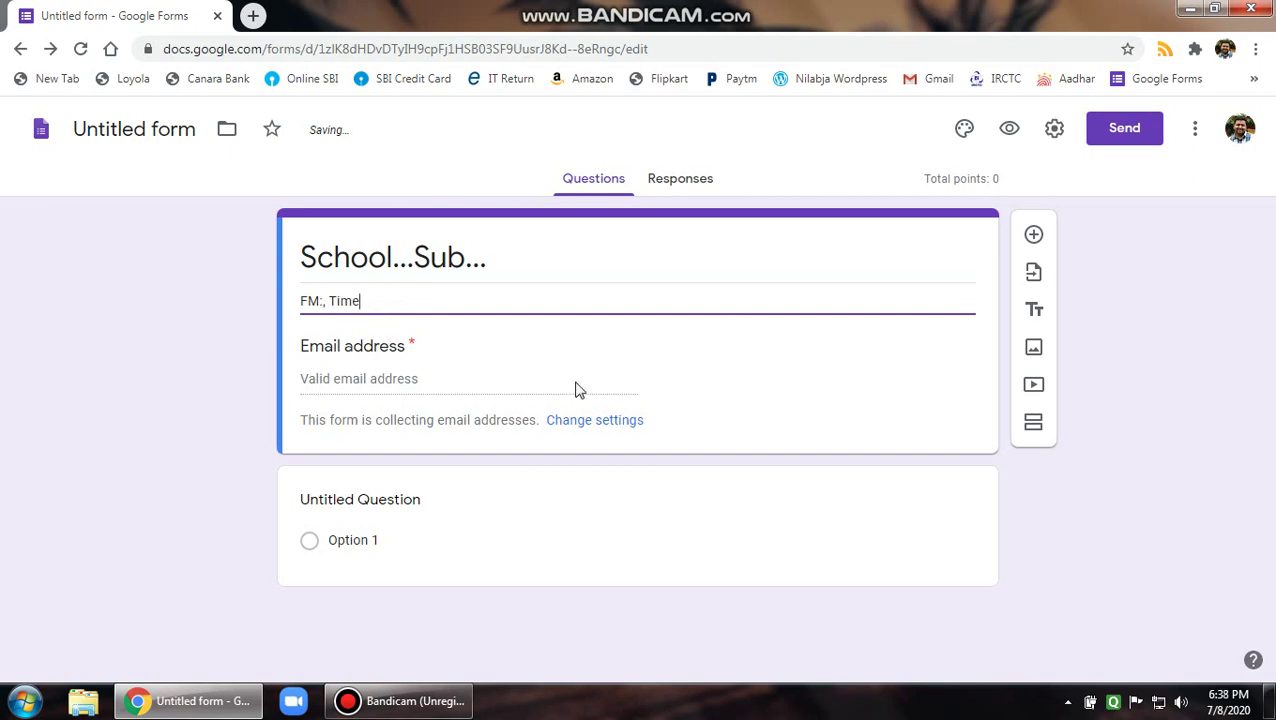
# Title the first question 'Name' as a short-answer question
pyautogui.click(373, 500)
pyautogui.write('N')
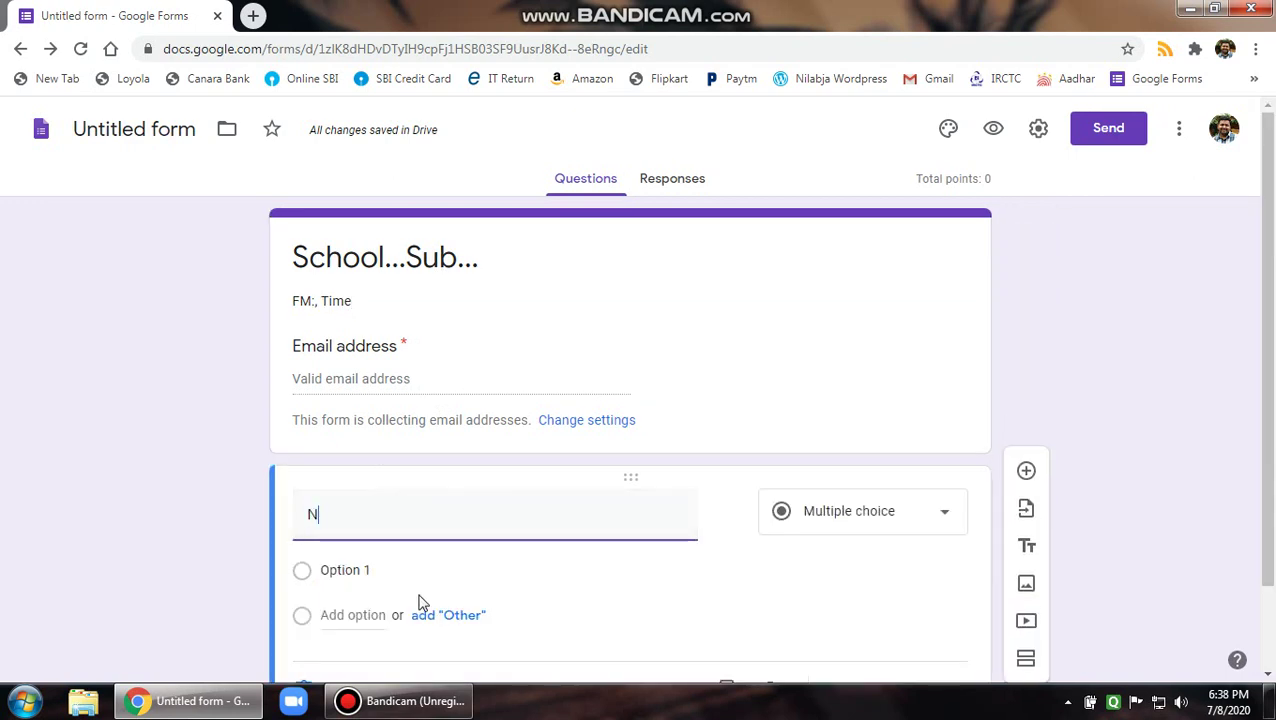
pyautogui.write('ame')
pyautogui.scroll(-1, 339, 513)
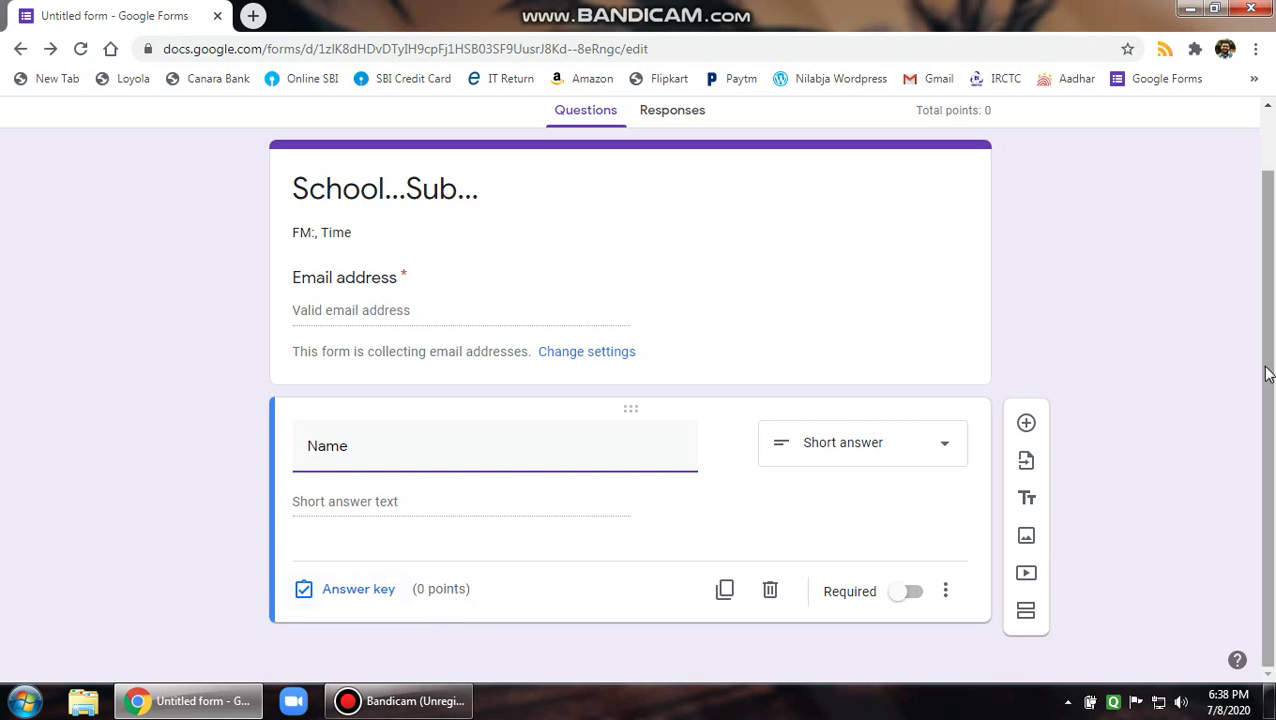
pyautogui.scroll(2, 1245, 328)
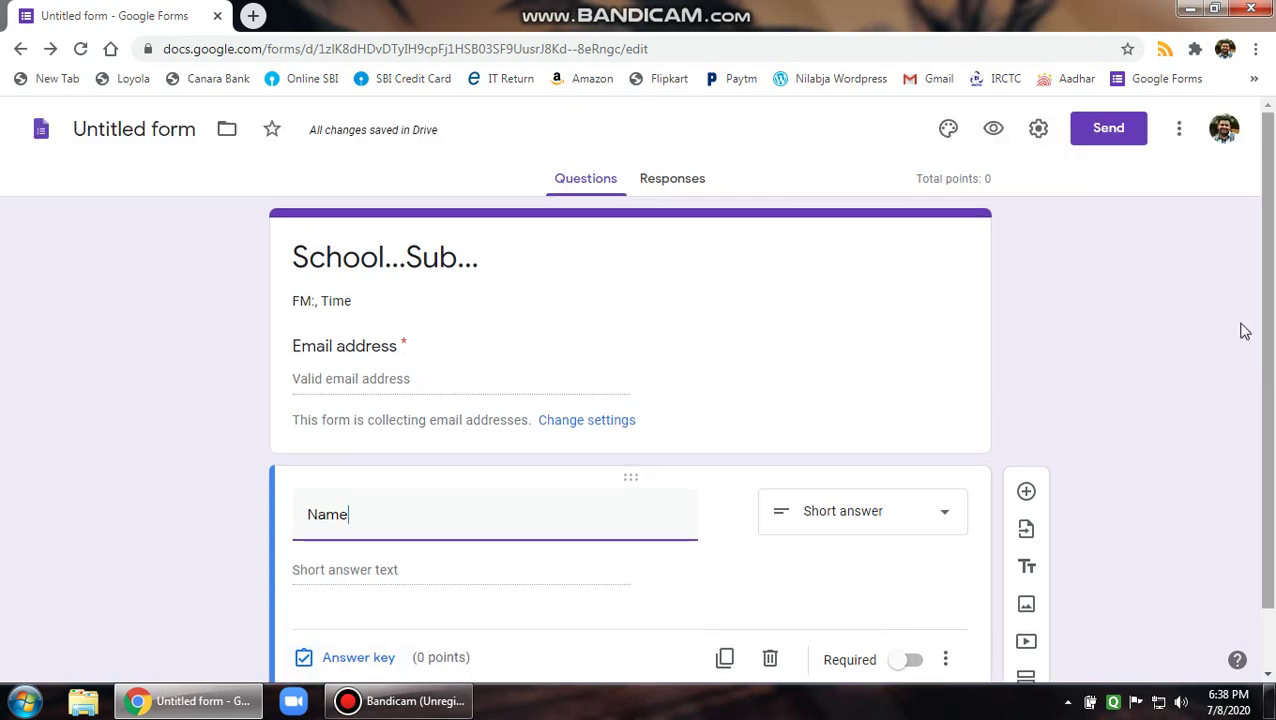
pyautogui.click(1180, 135)
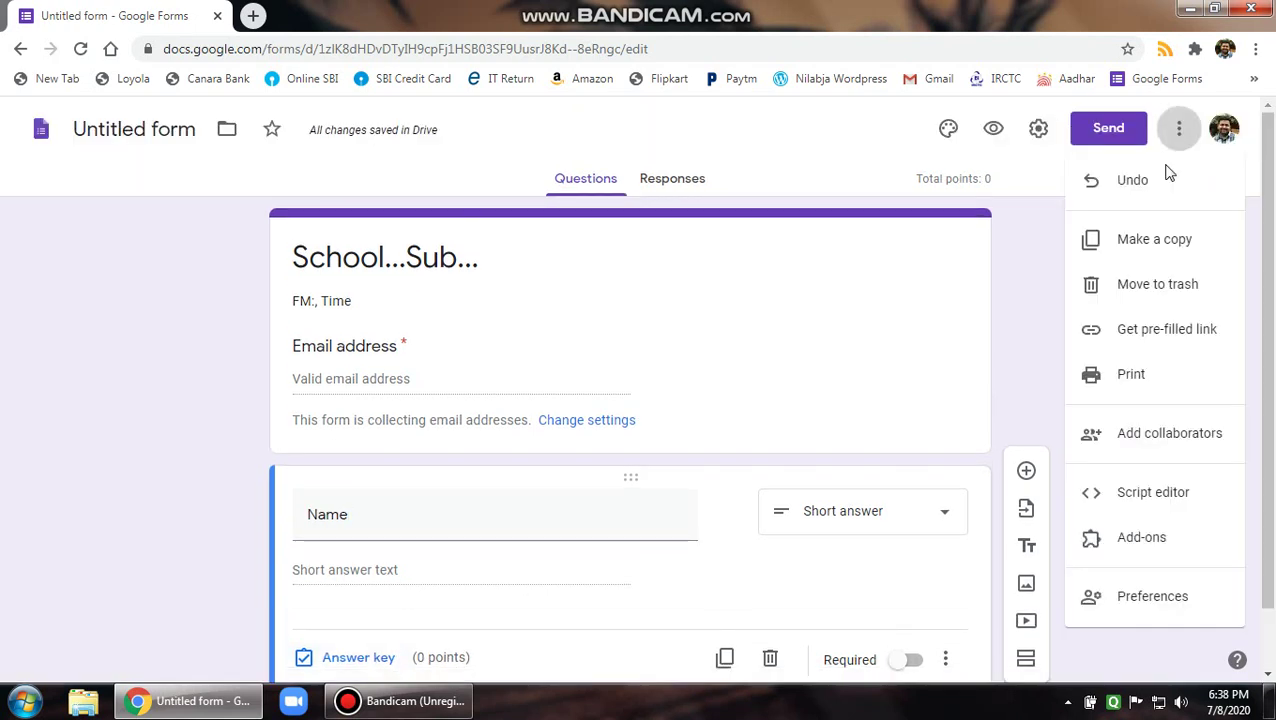
pyautogui.click(1152, 597)
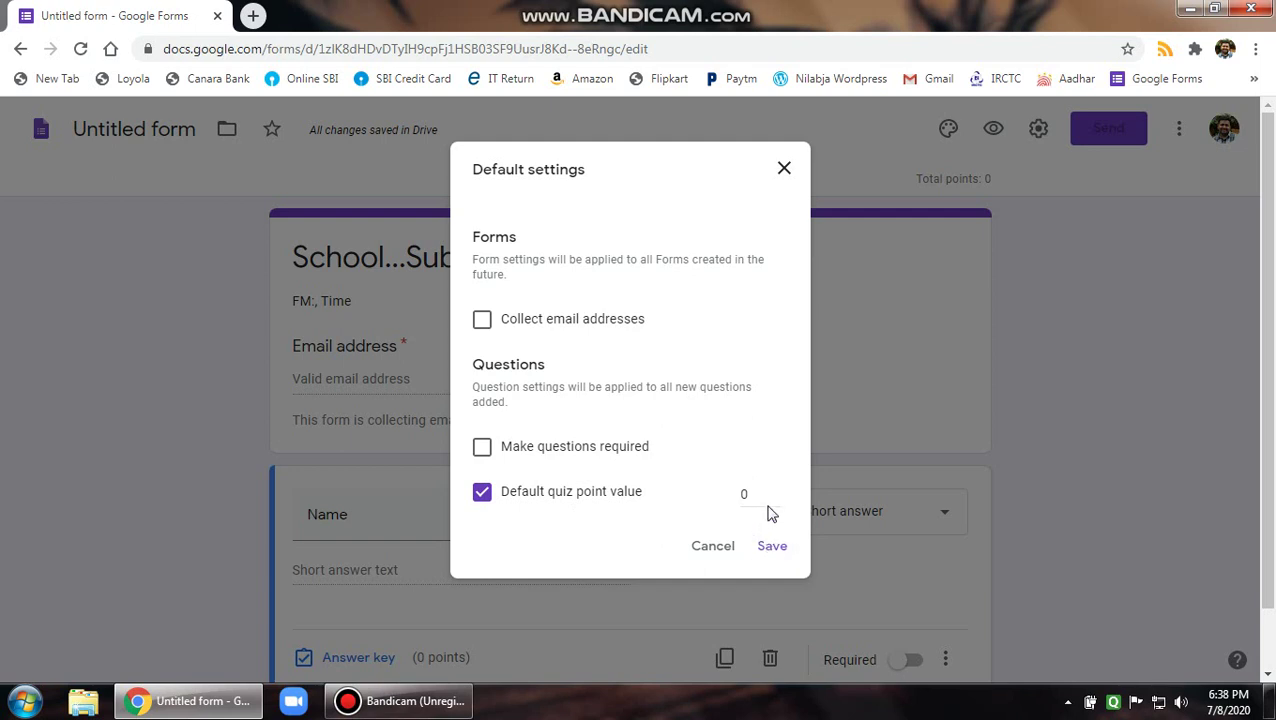
pyautogui.click(774, 490)
pyautogui.click(774, 498)
pyautogui.click(774, 547)
pyautogui.scroll(-1, 420, 540)
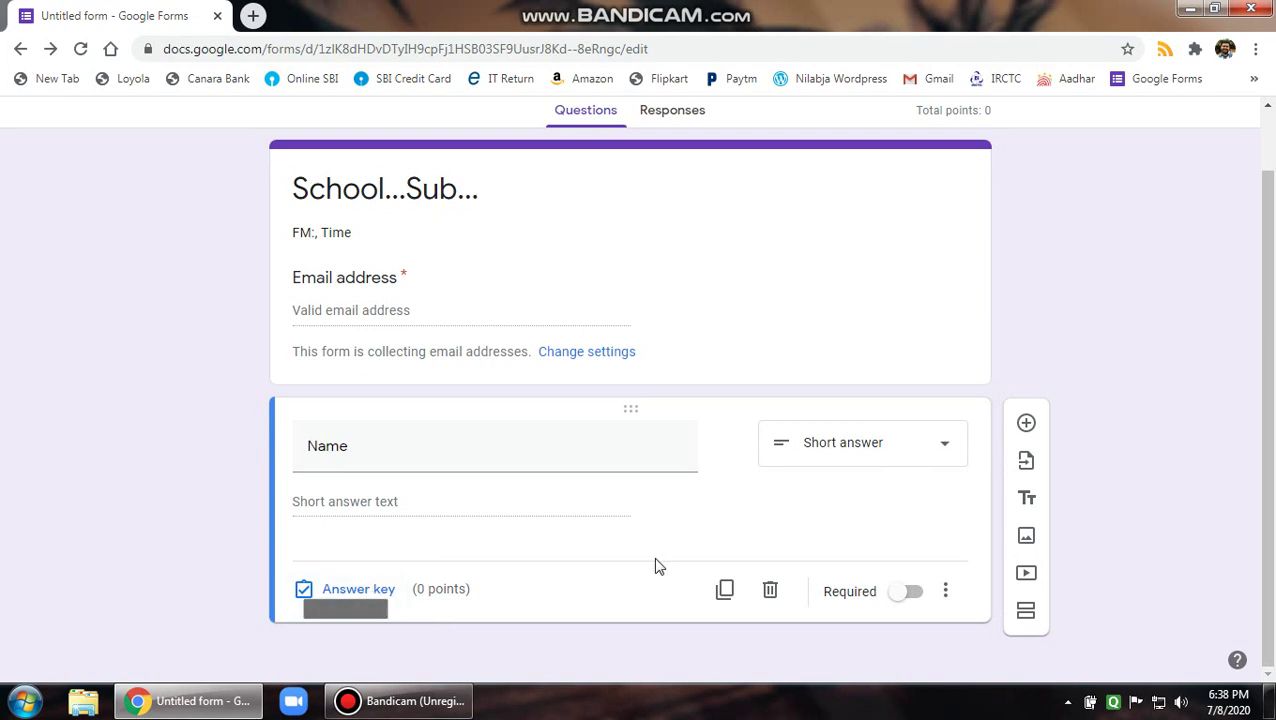
# Make Name required, duplicate it as number-only Roll Number, then duplicate again as Class/Sec
pyautogui.click(914, 596)
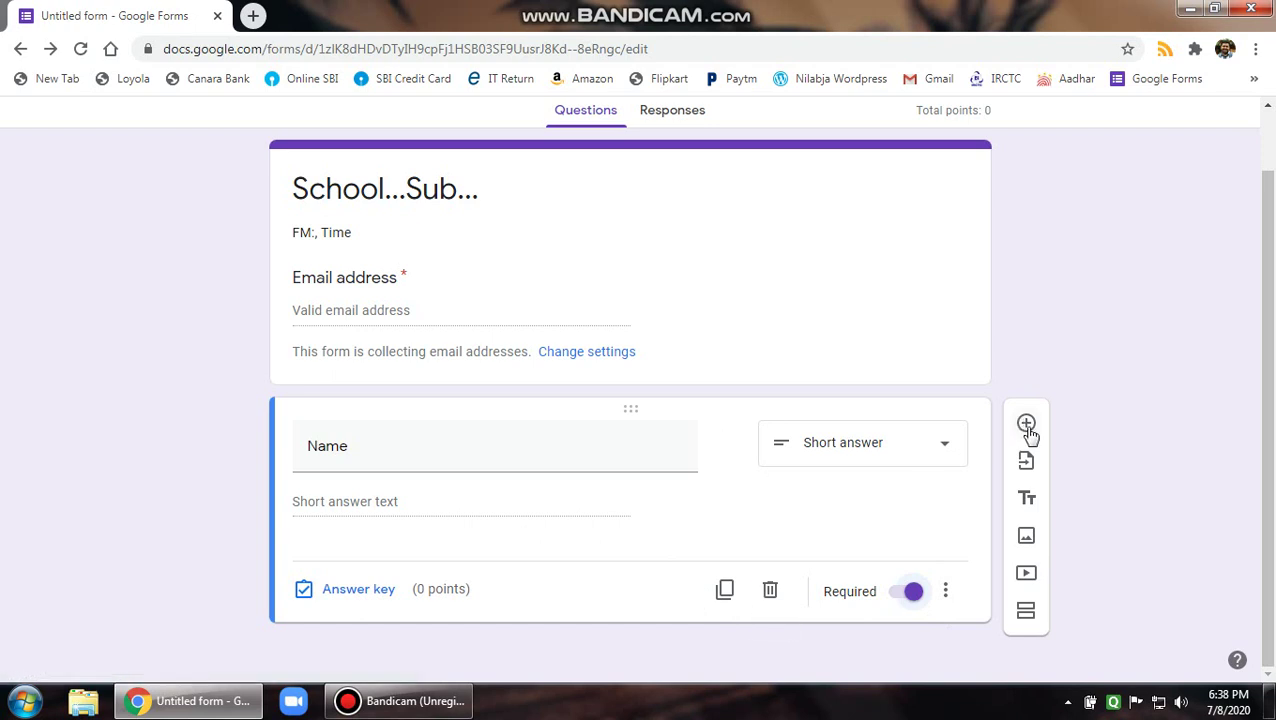
pyautogui.click(726, 592)
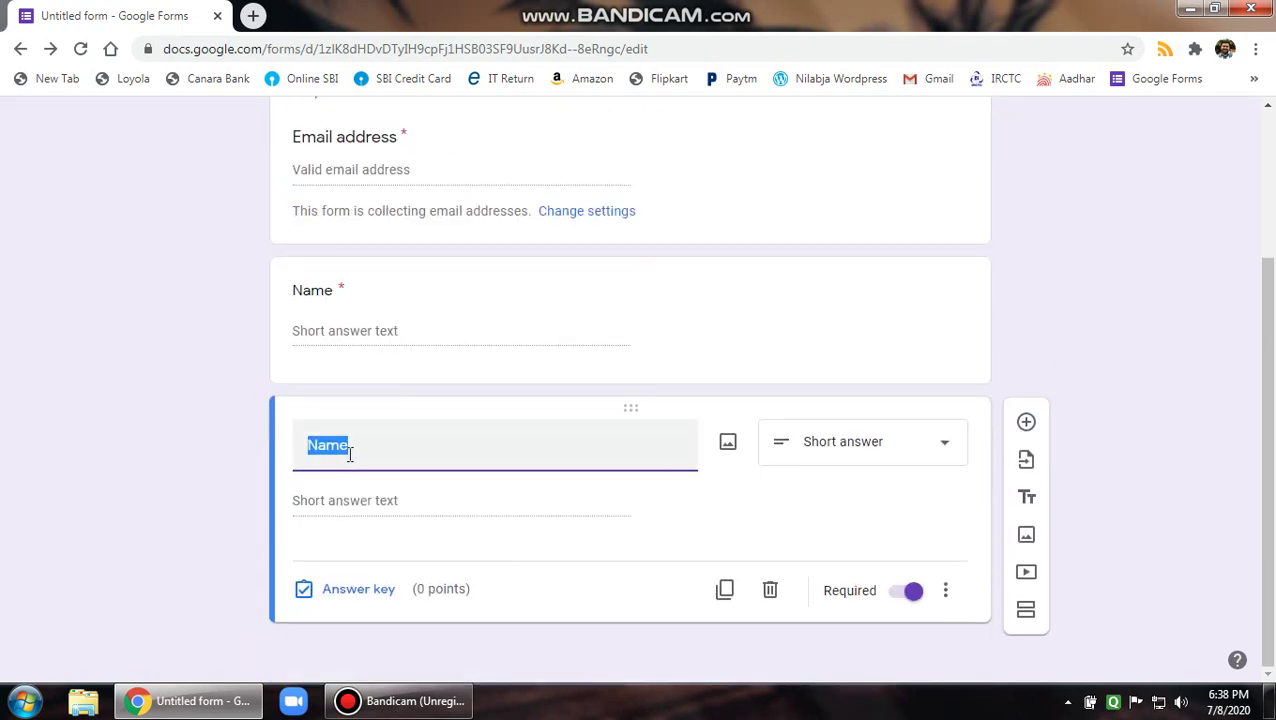
pyautogui.write('Roll Number')
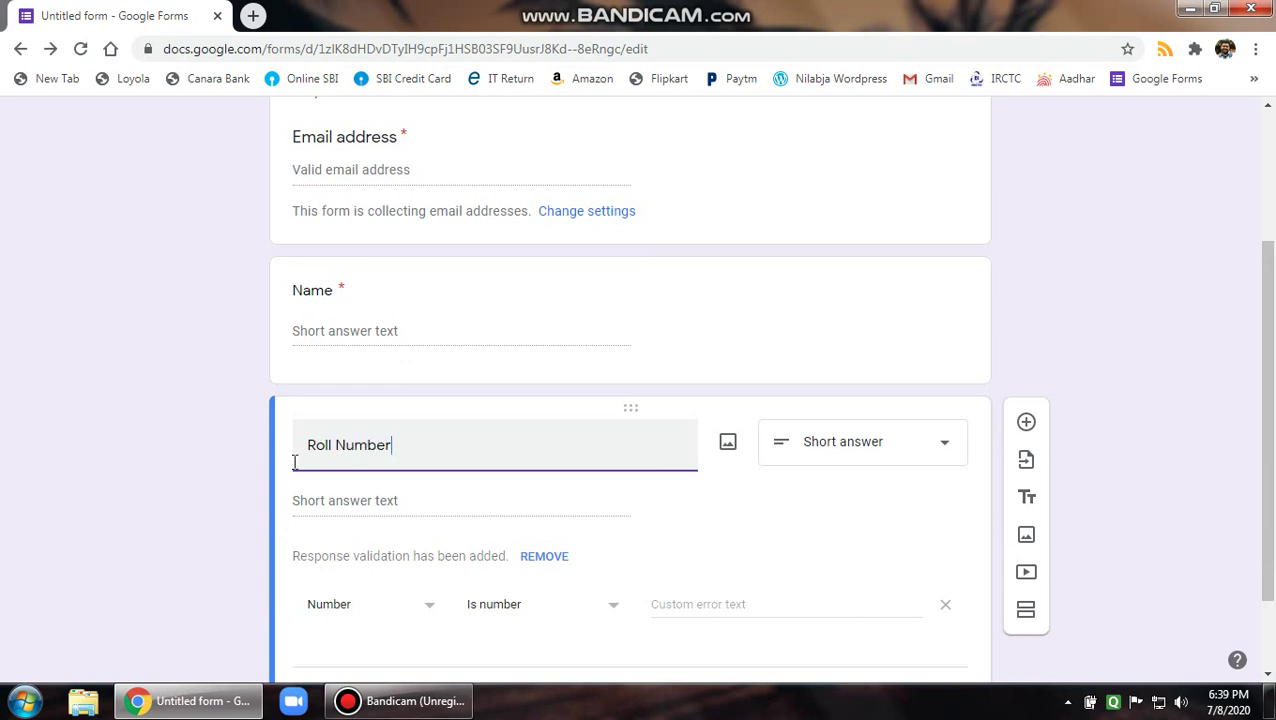
pyautogui.scroll(-1, 360, 510)
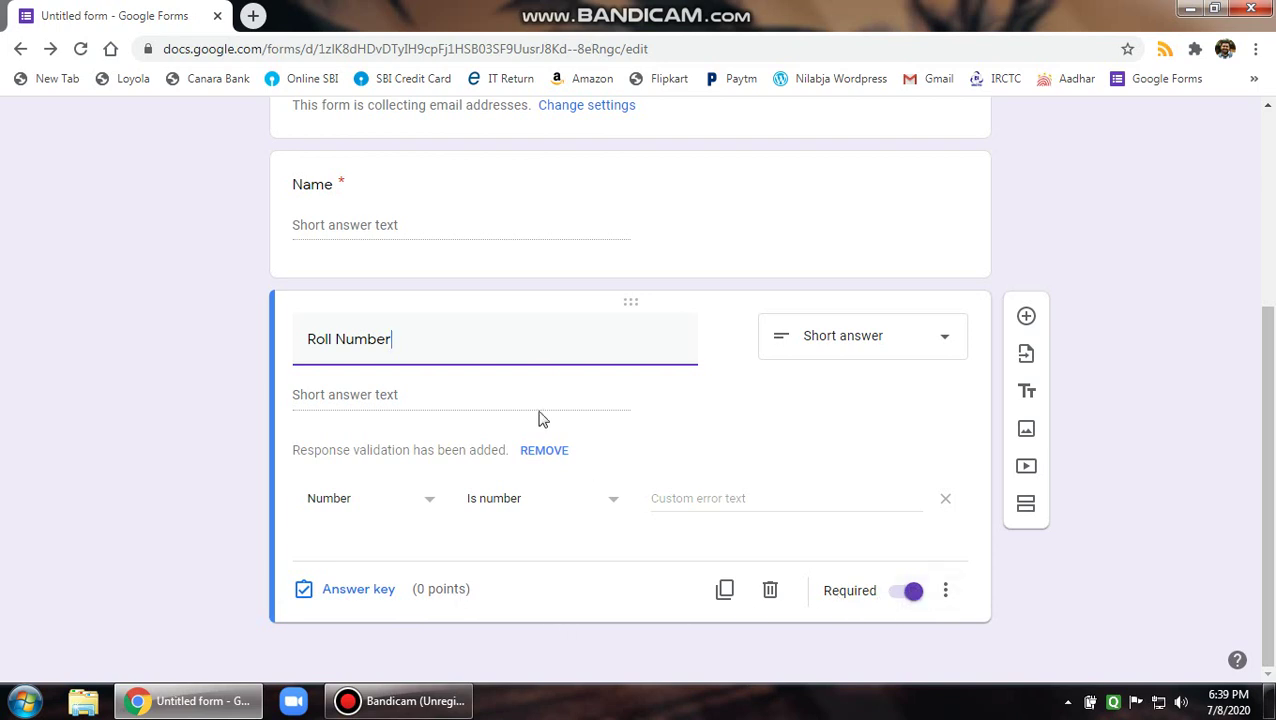
pyautogui.click(725, 594)
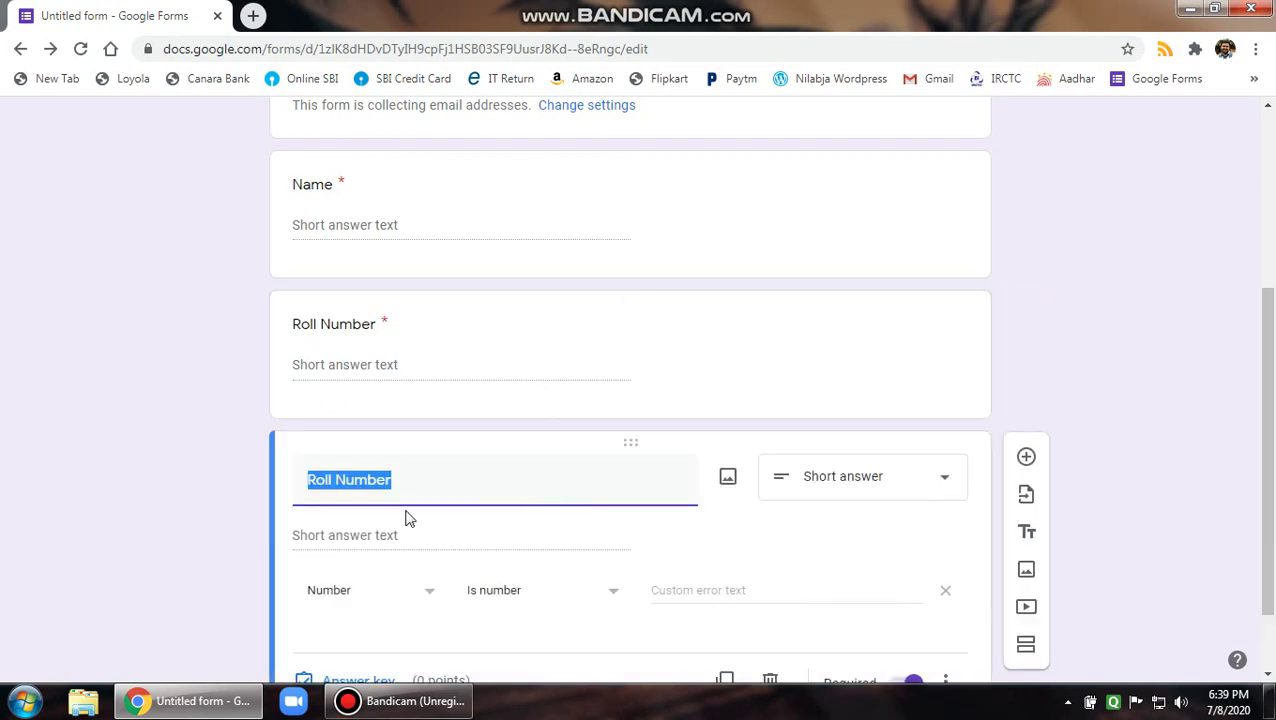
pyautogui.write('Class/Sec')
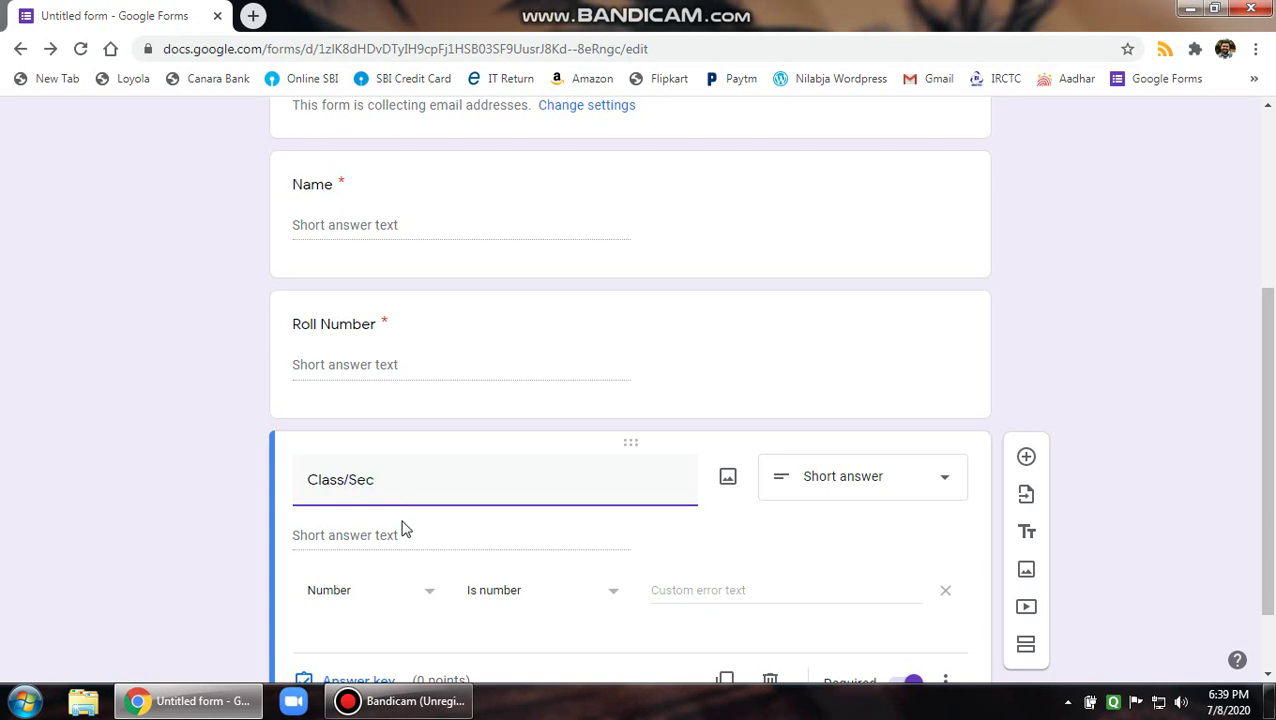
# Make Class/Sec a dropdown with choices 8-A, 8-B, 8-C, 8-D and 8-E
pyautogui.scroll(-1, 712, 493)
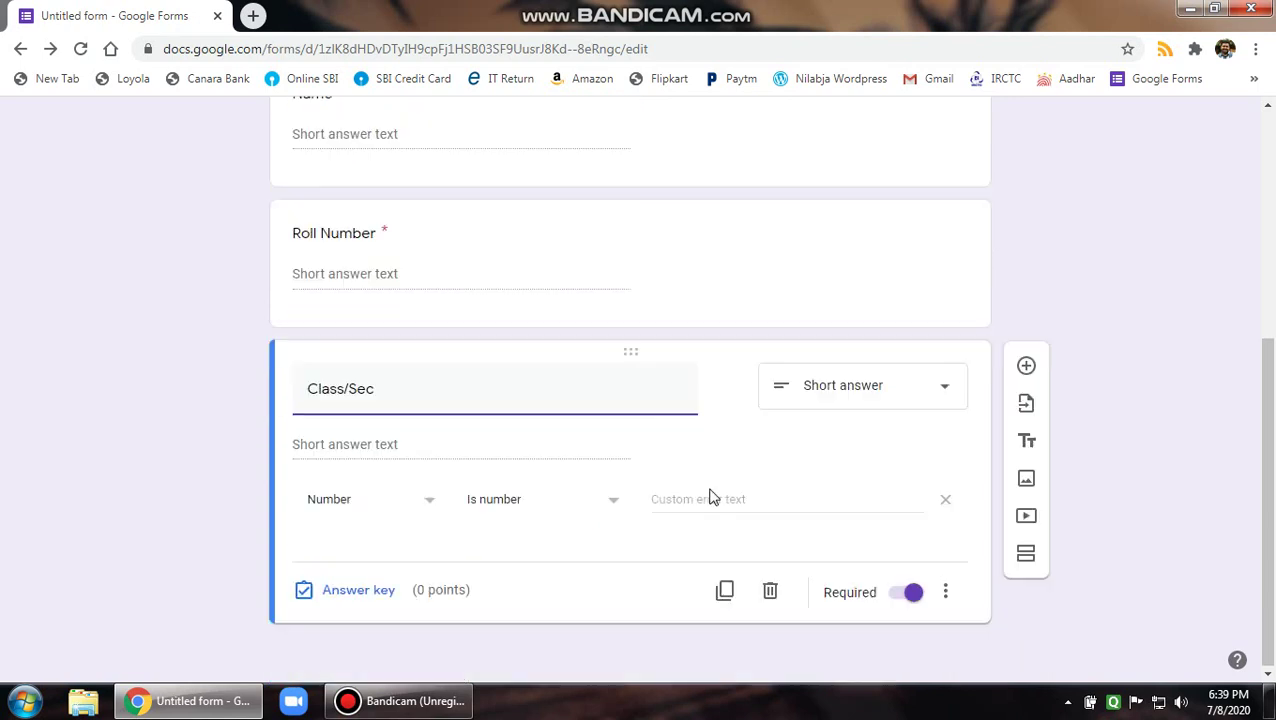
pyautogui.click(820, 390)
pyautogui.click(845, 350)
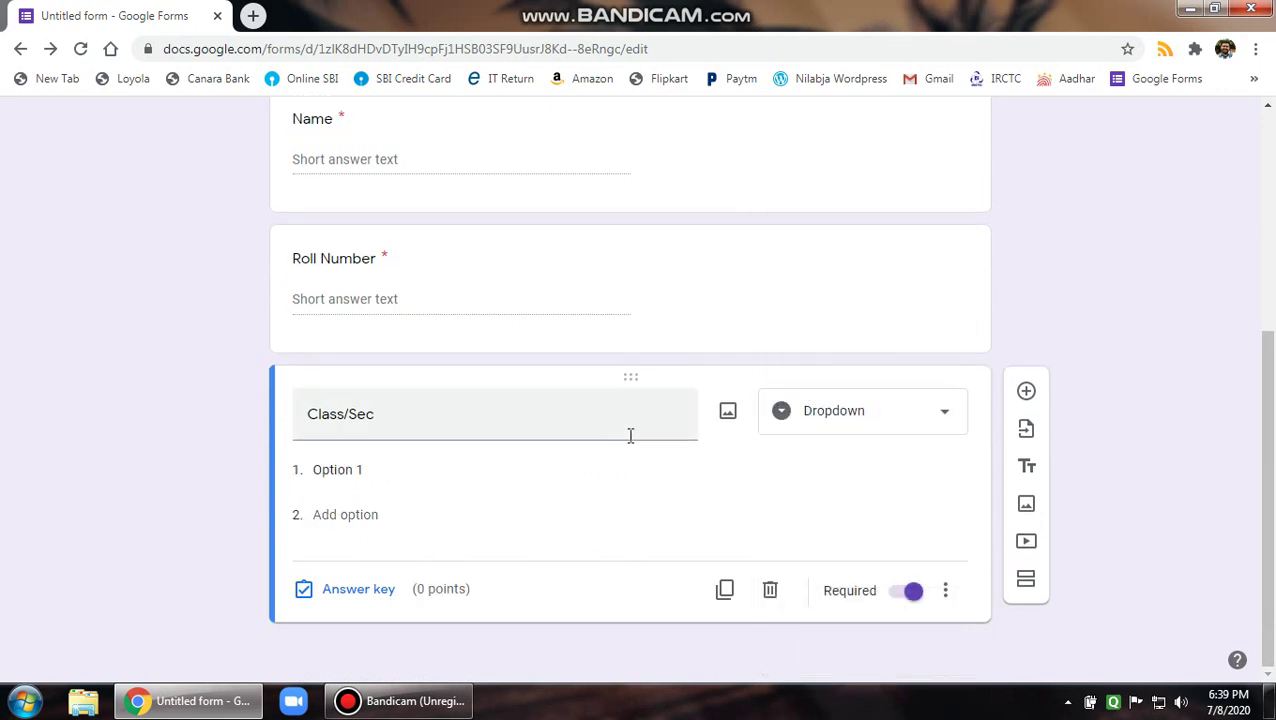
pyautogui.click(337, 466)
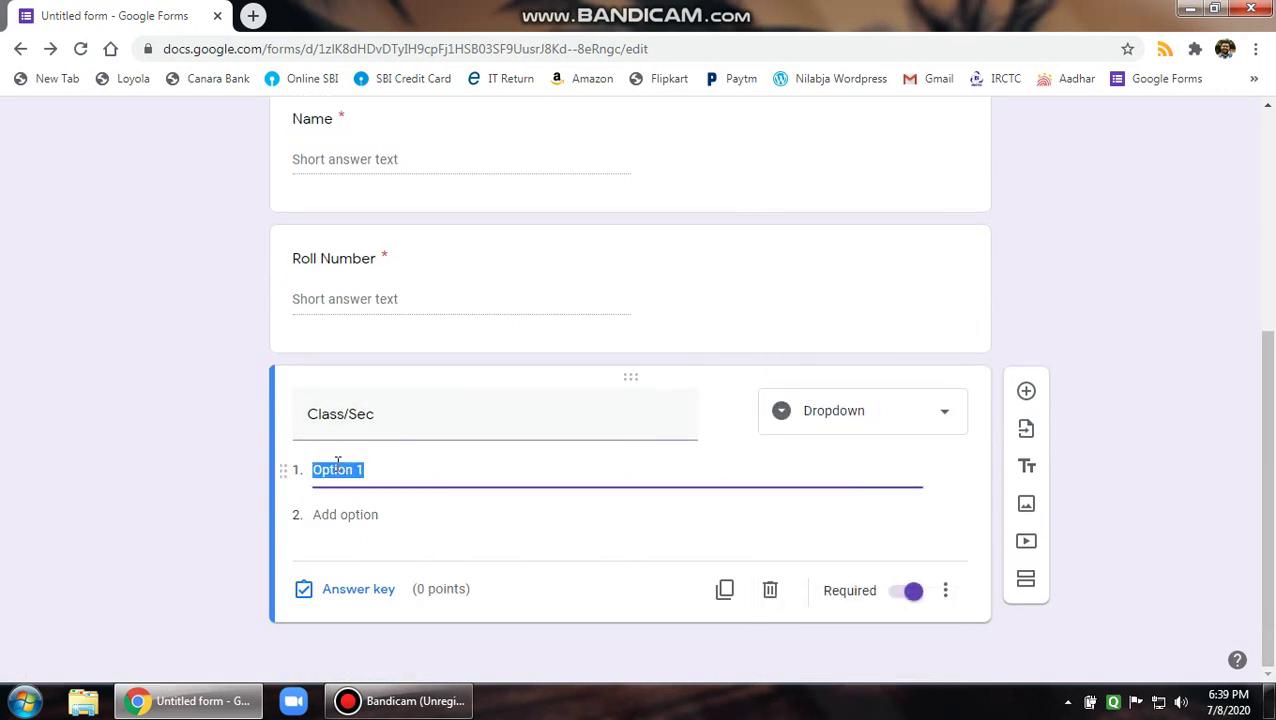
pyautogui.write('8')
pyautogui.press('Return')
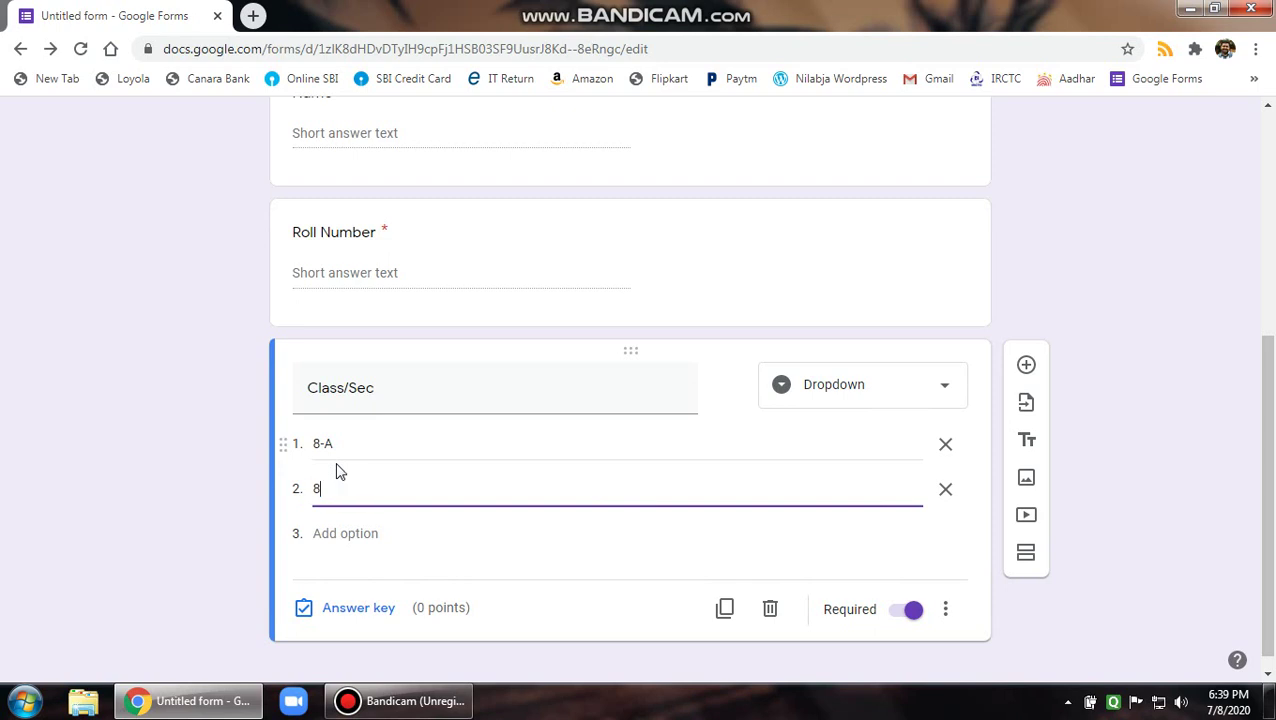
pyautogui.press('Return')
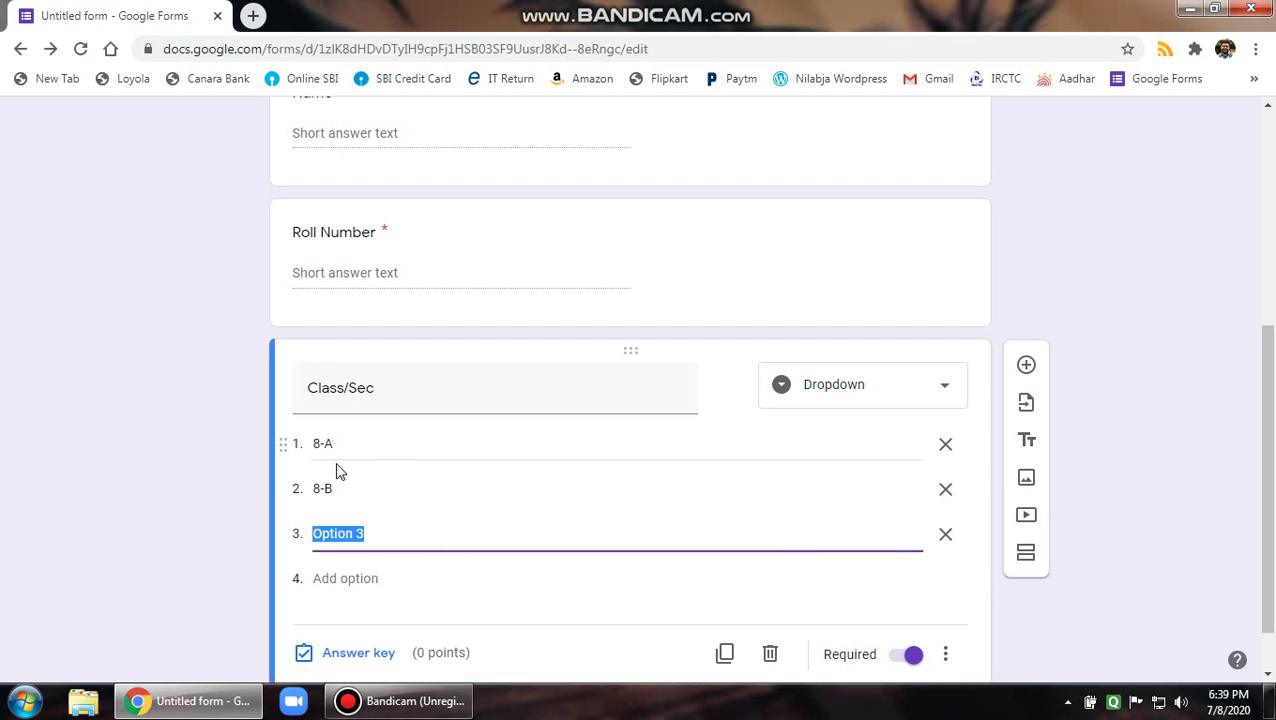
pyautogui.write('8')
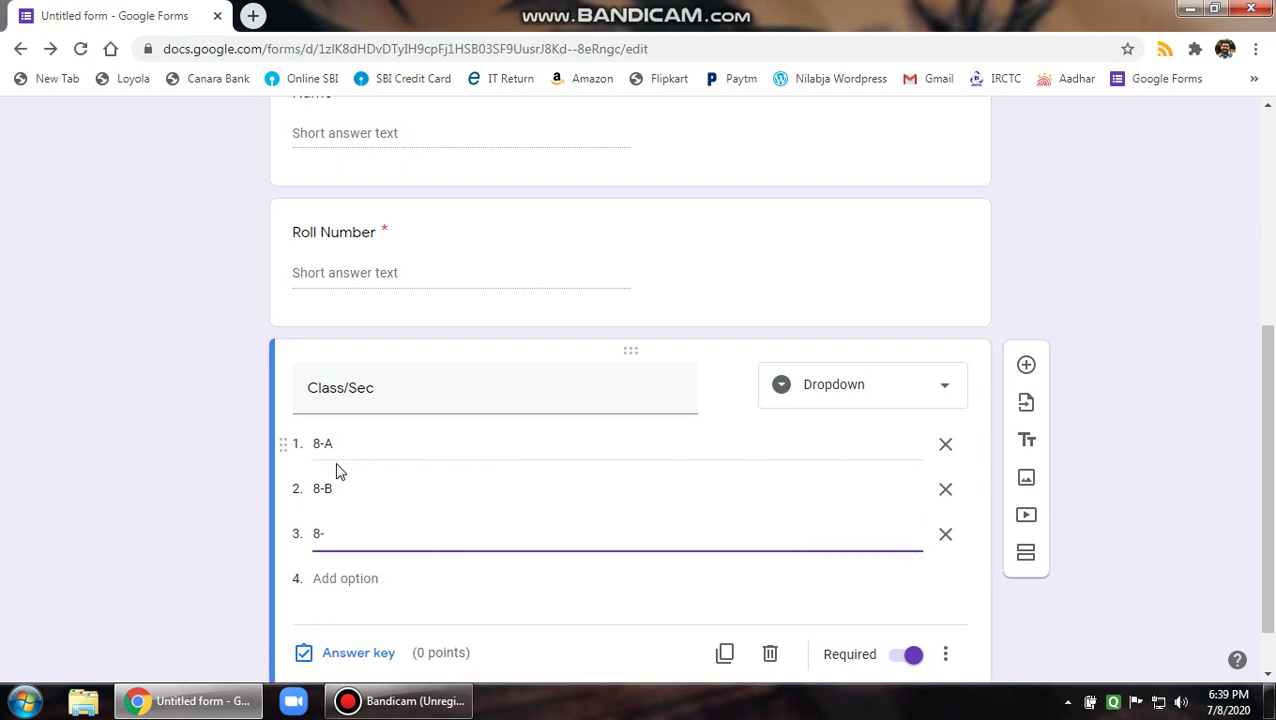
pyautogui.write('-C')
pyautogui.press('Return')
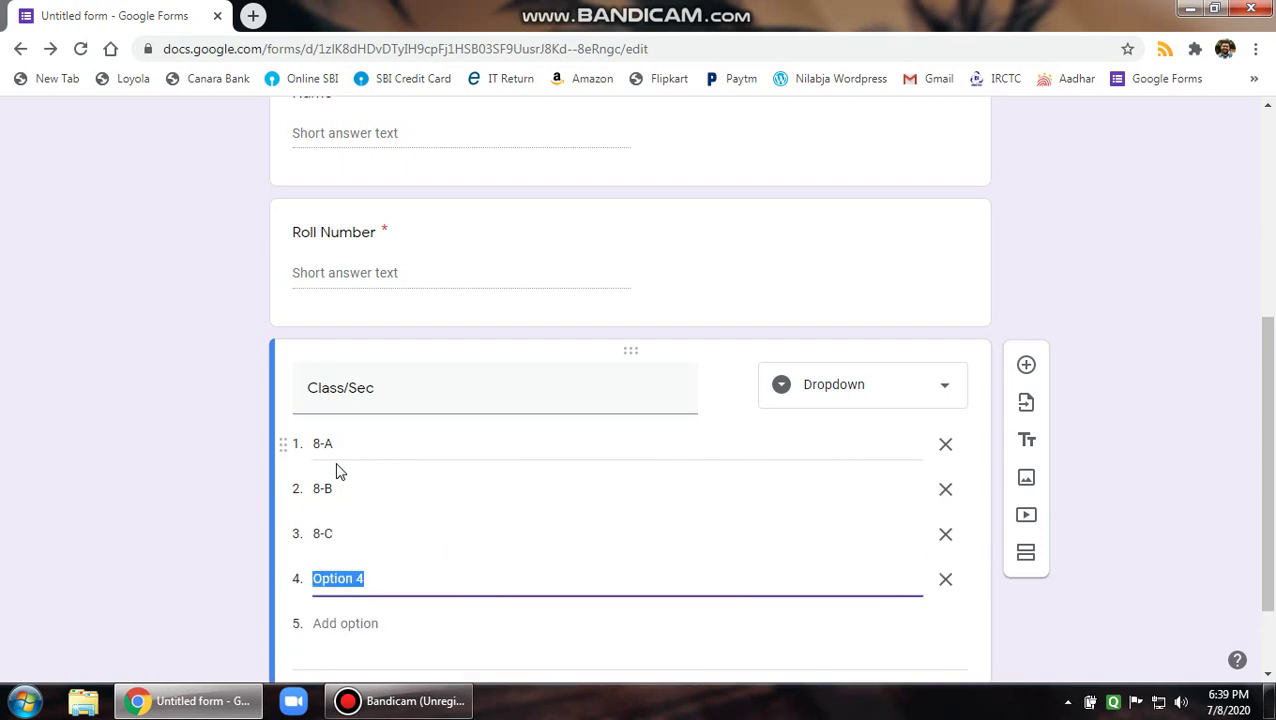
pyautogui.write('8-D')
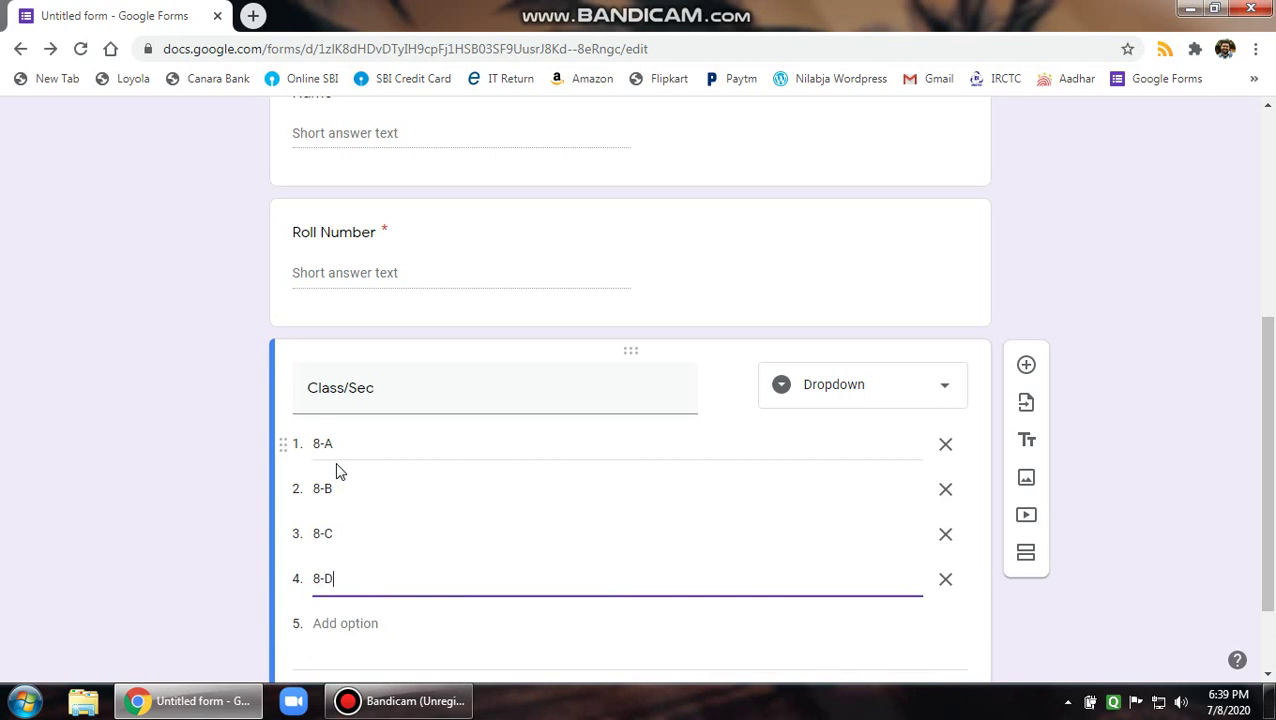
pyautogui.press('Return')
pyautogui.write('8-E')
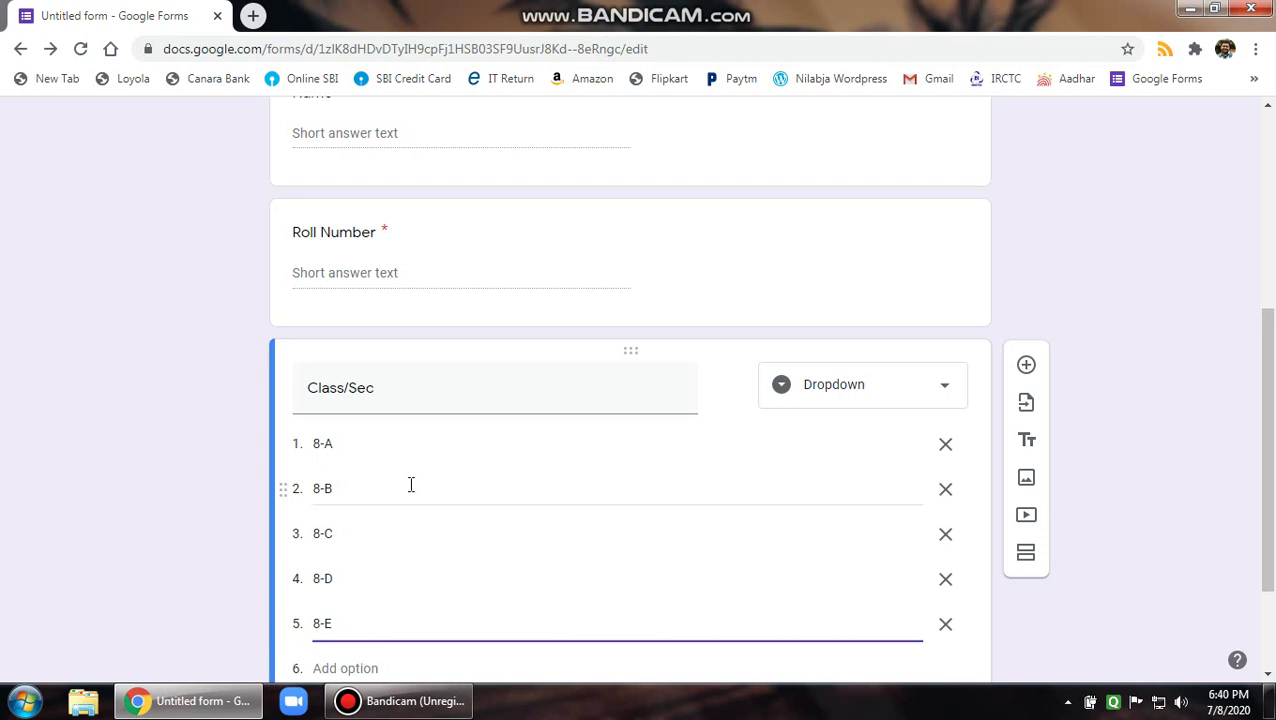
# Add a new section titled 'MCQ' with the description 'Each..'
pyautogui.scroll(-2, 410, 486)
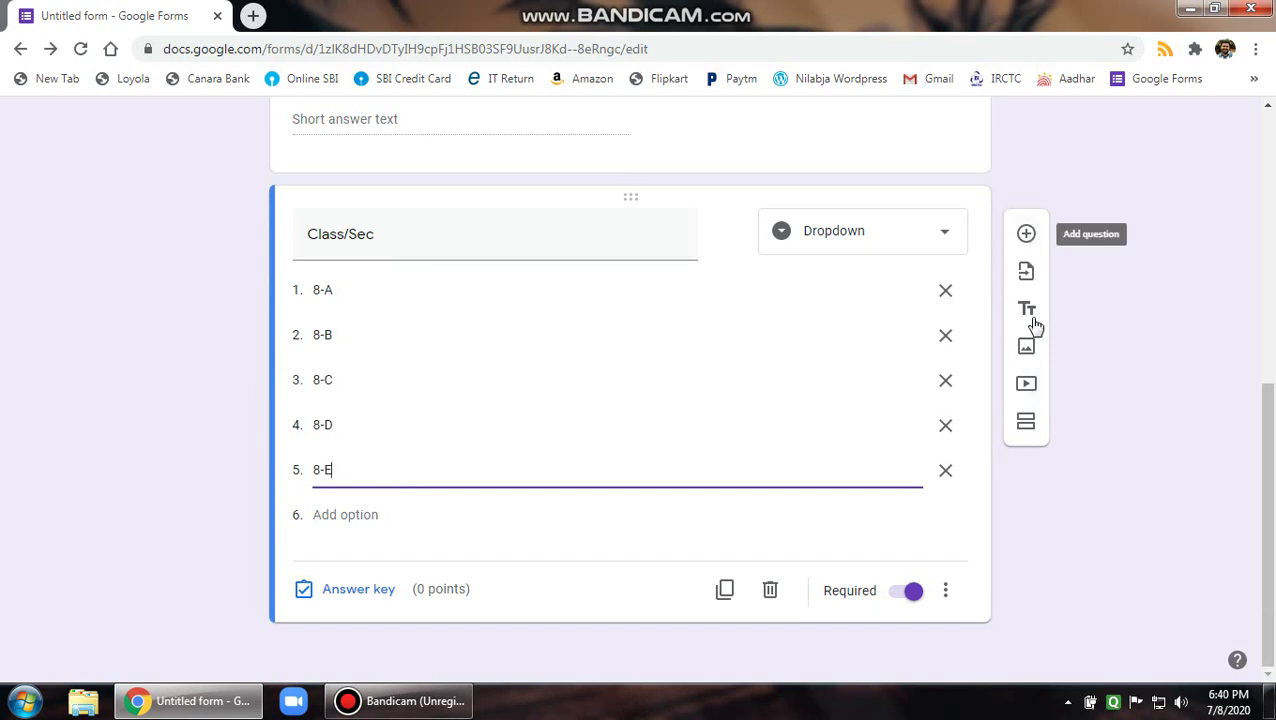
pyautogui.click(1027, 422)
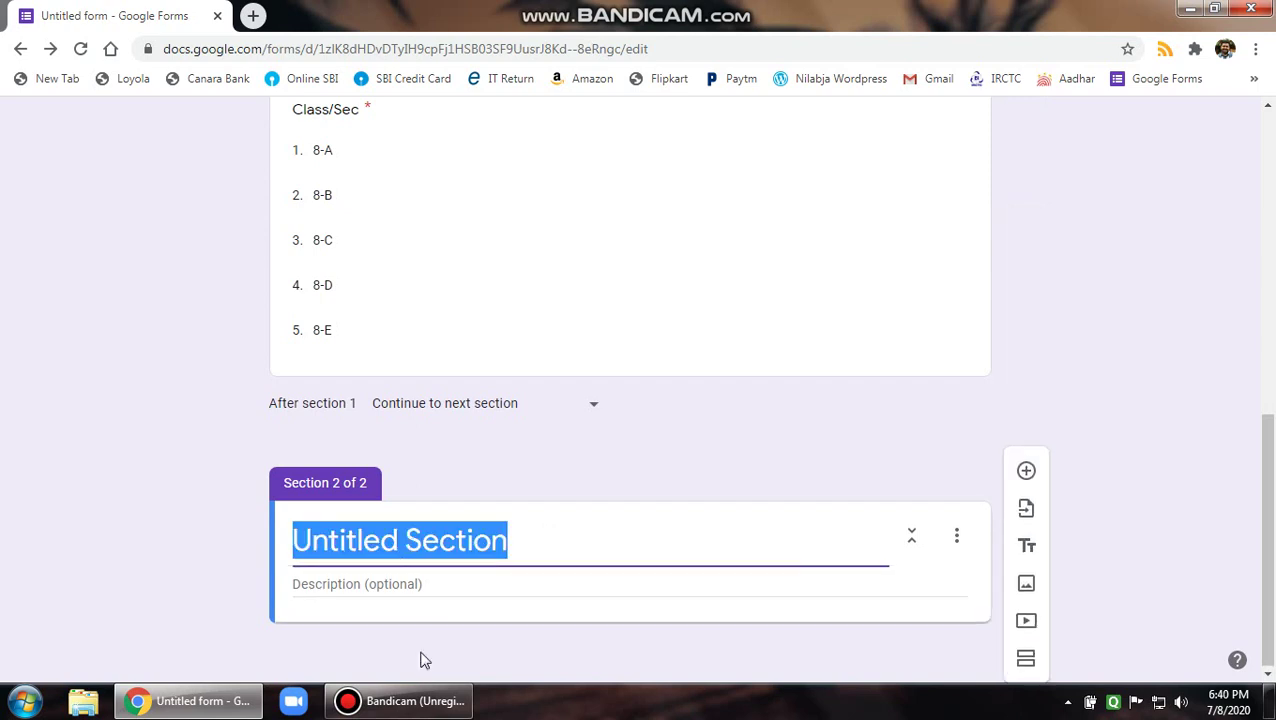
pyautogui.write('MCQ')
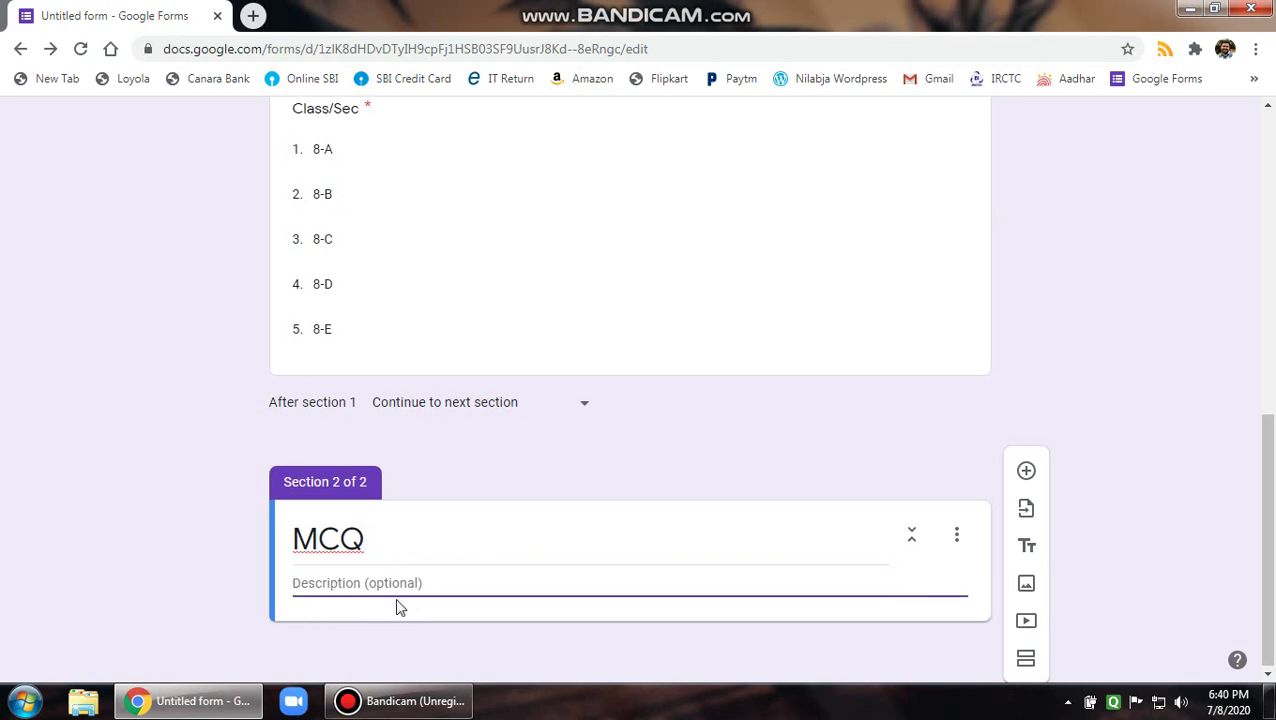
pyautogui.write('Each..')
# Add '1. What is the capital of India?' with options New Delhi, Kolkta, Chennai, Mumbai
pyautogui.click(1027, 472)
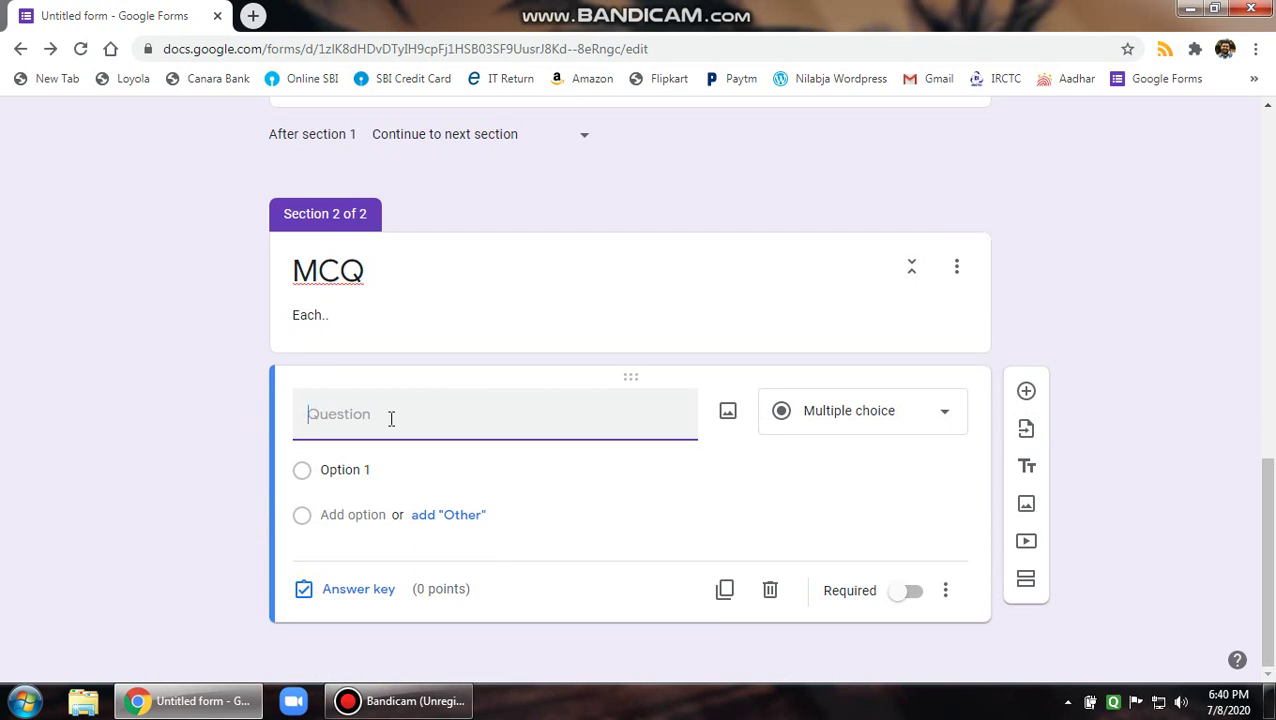
pyautogui.write('1. What is the capital of India?')
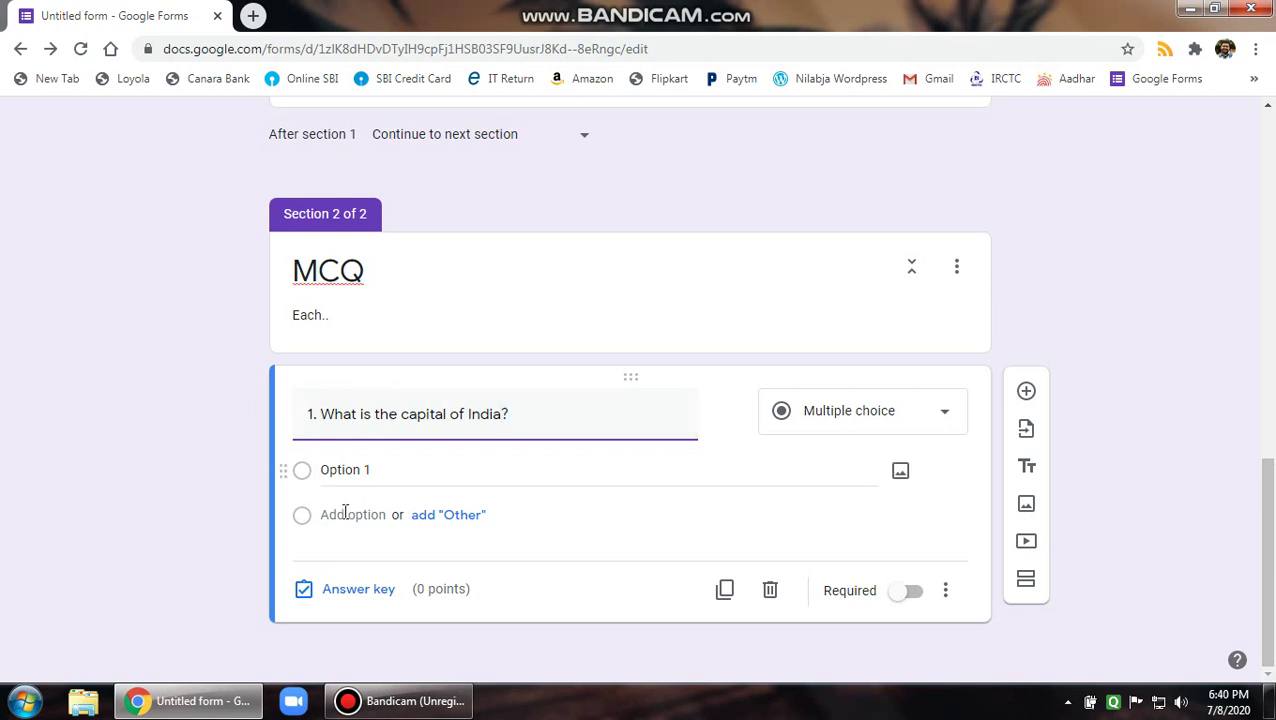
pyautogui.click(366, 470)
pyautogui.write('N')
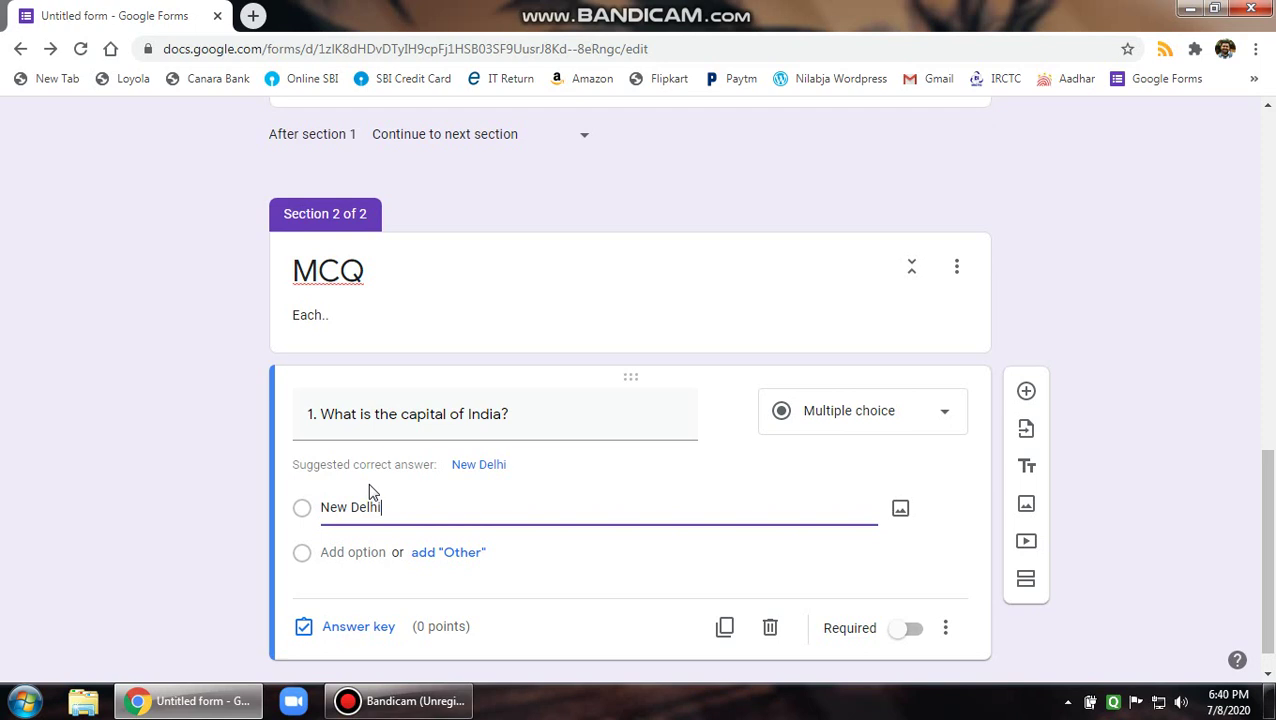
pyautogui.write('ew Delhi')
pyautogui.press('Return')
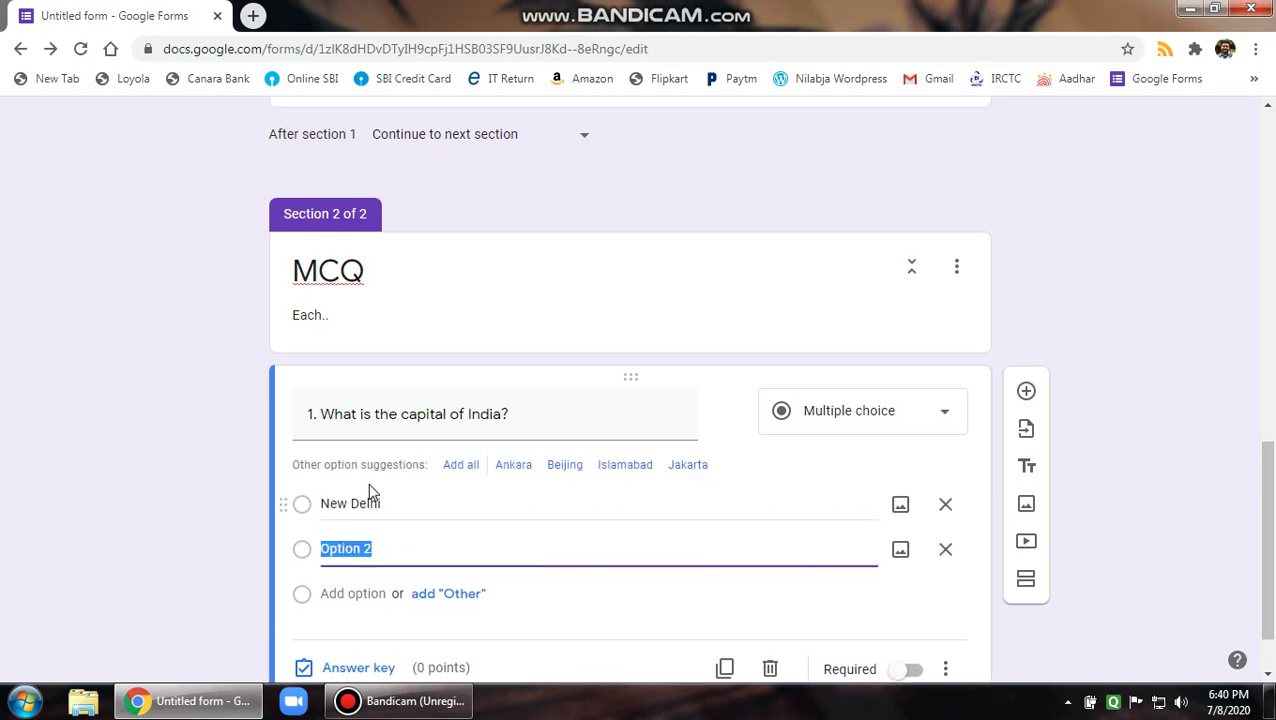
pyautogui.write('Kolkta')
pyautogui.press('Return')
pyautogui.write('Chennai')
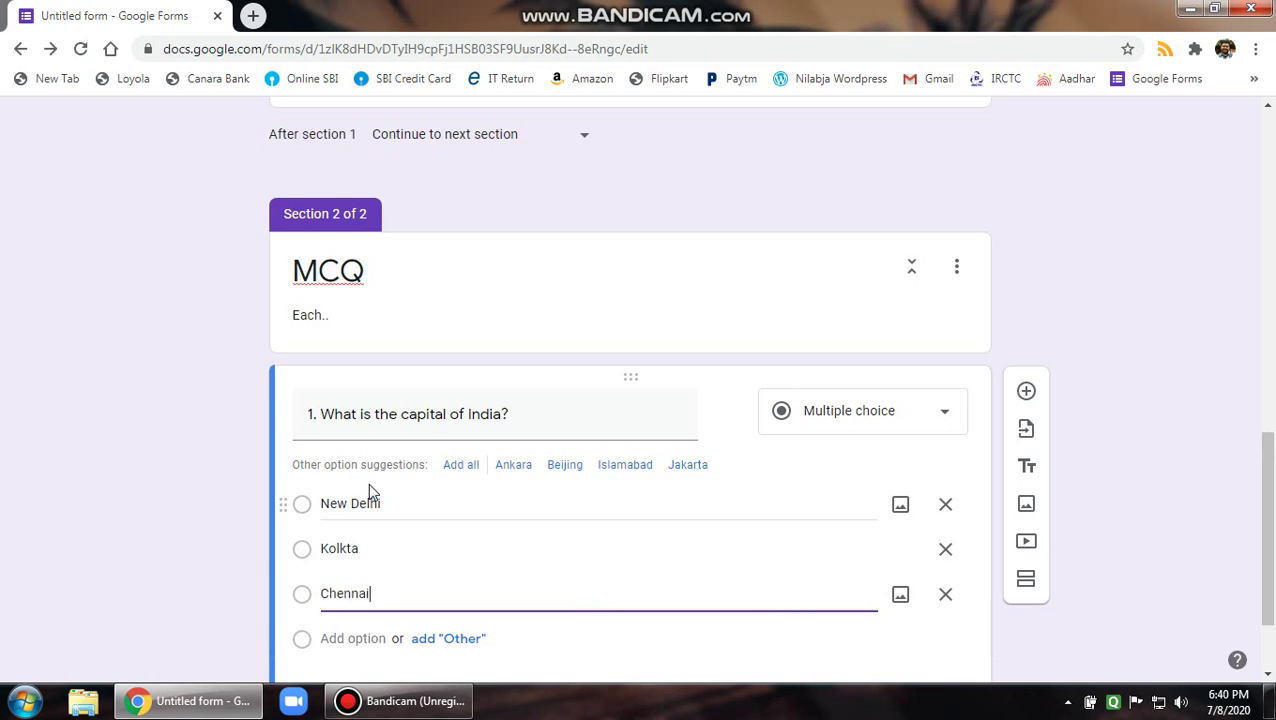
pyautogui.scroll(-1, 368, 482)
pyautogui.press('Return')
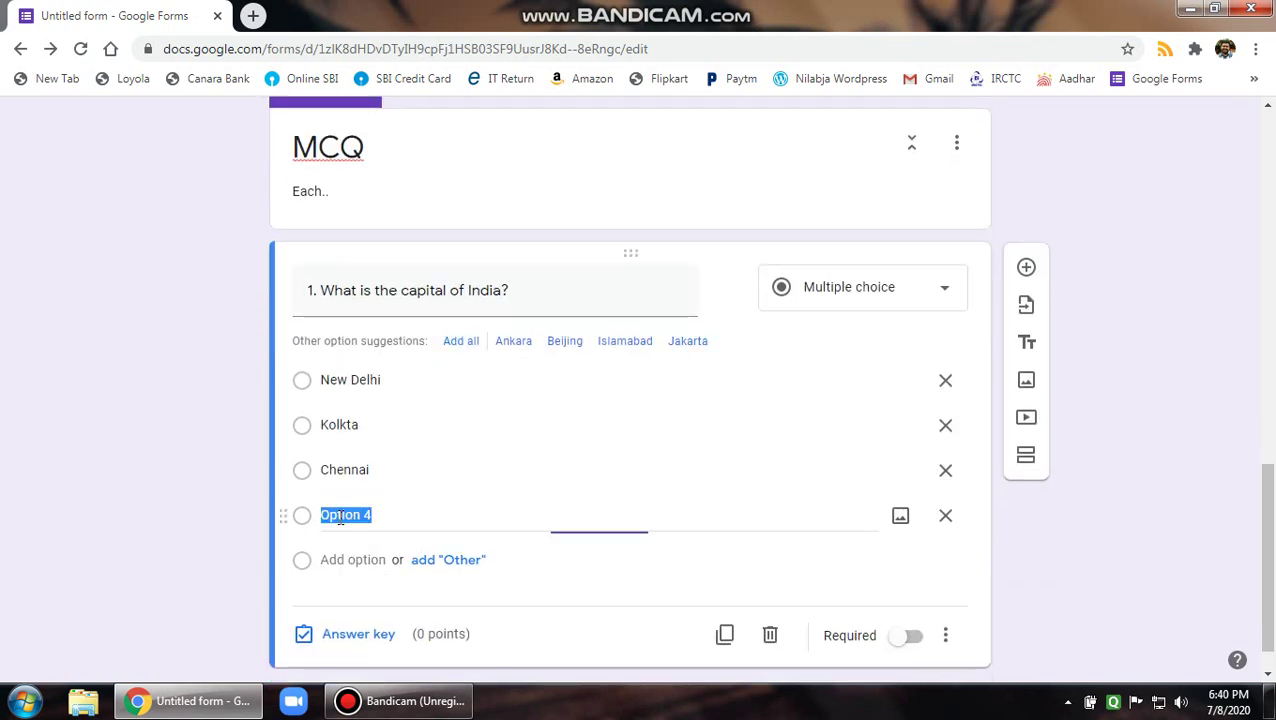
pyautogui.write('Mumbai')
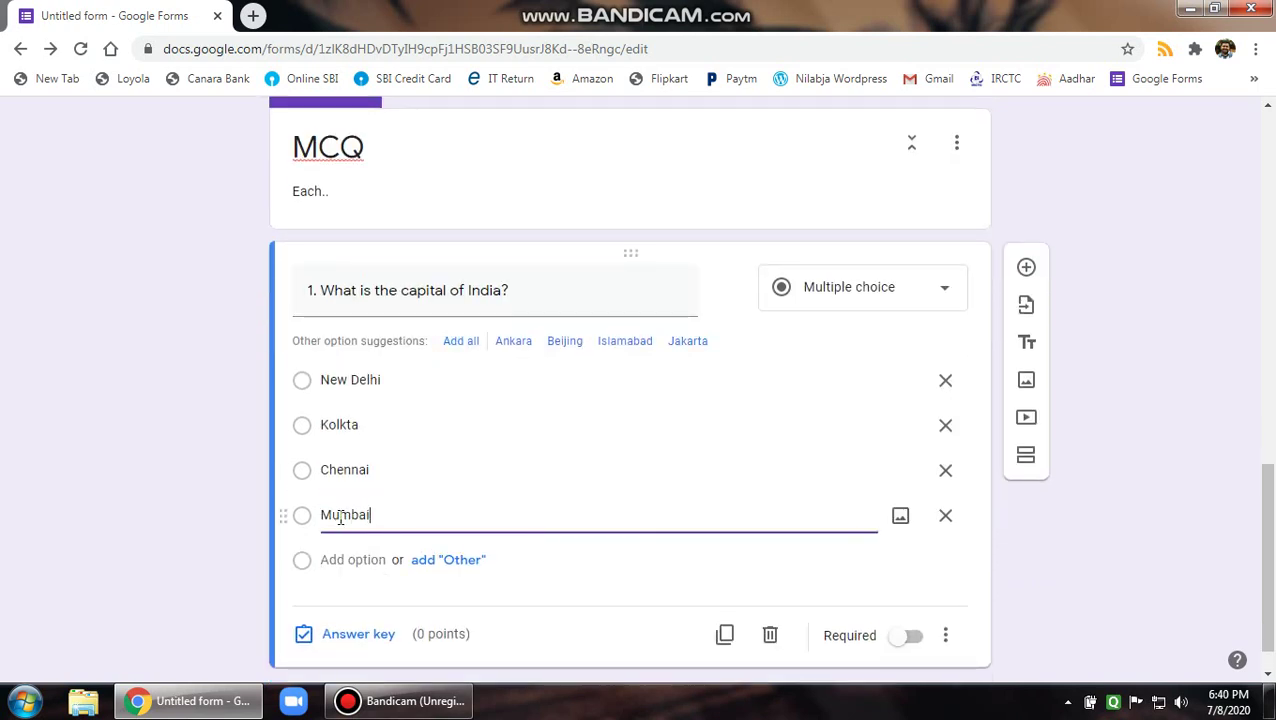
pyautogui.scroll(-1, 393, 555)
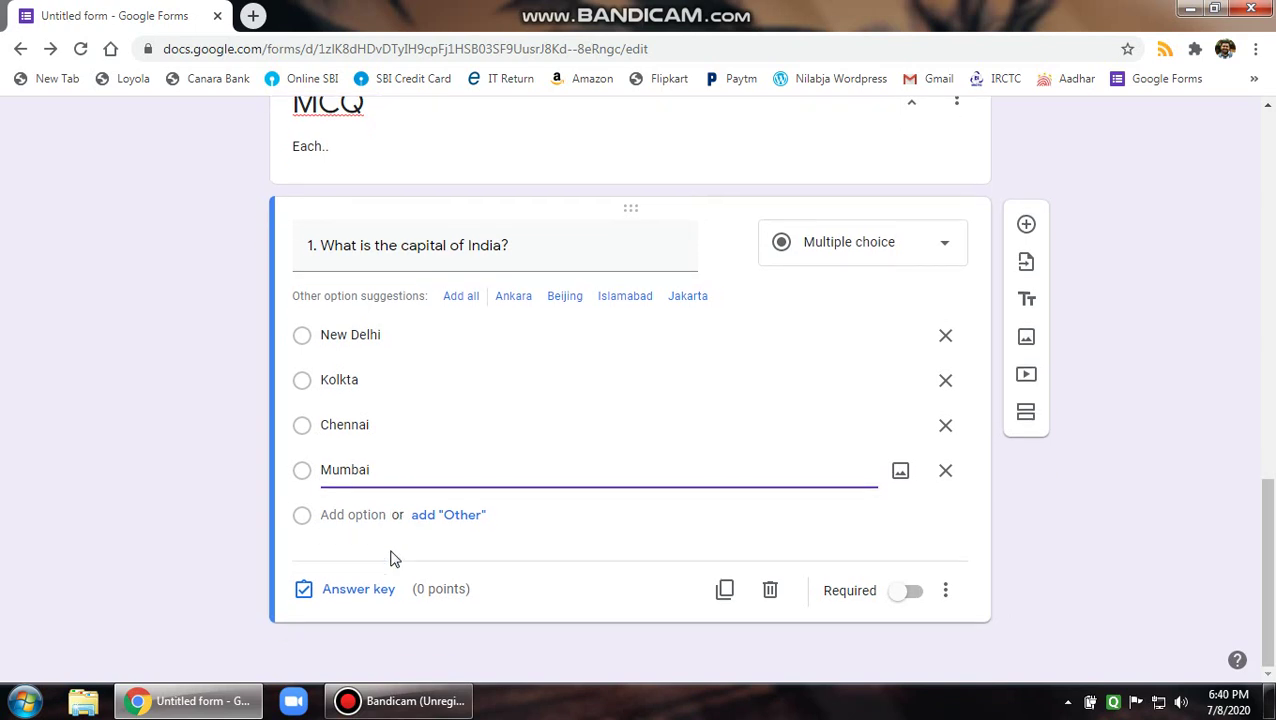
# Set the answer key to New Delhi, worth 1 point
pyautogui.click(352, 592)
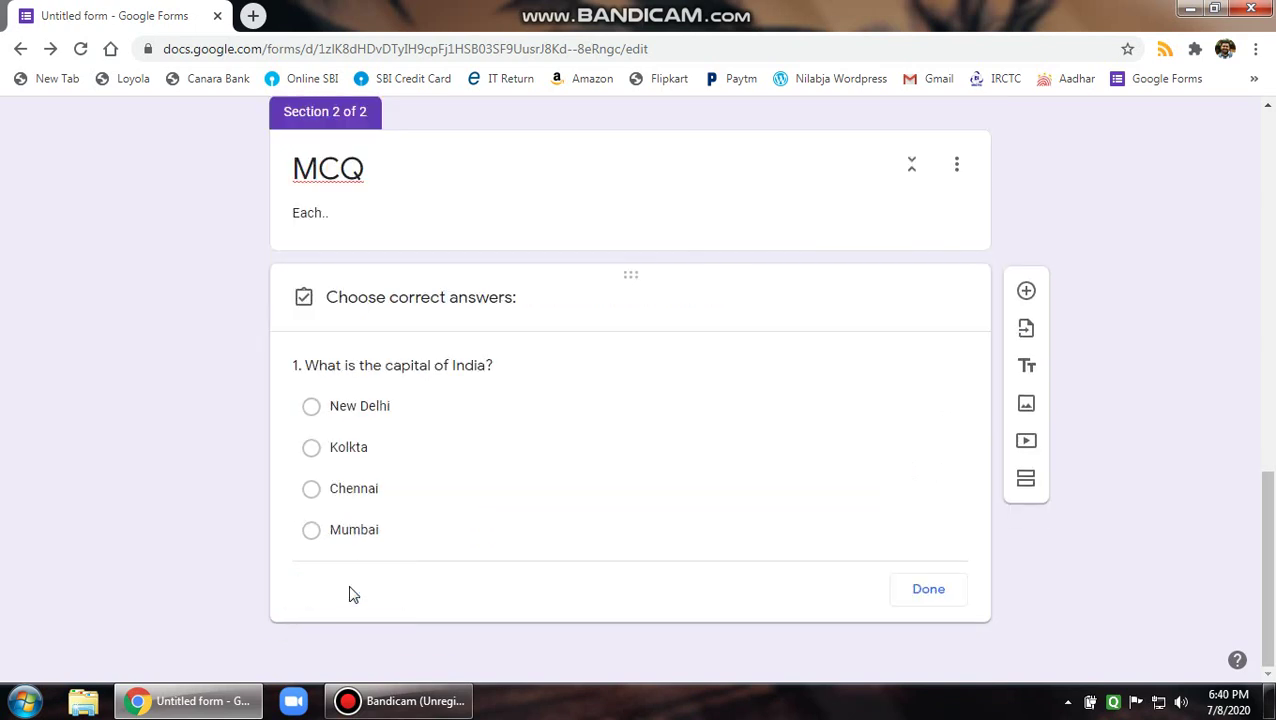
pyautogui.click(311, 411)
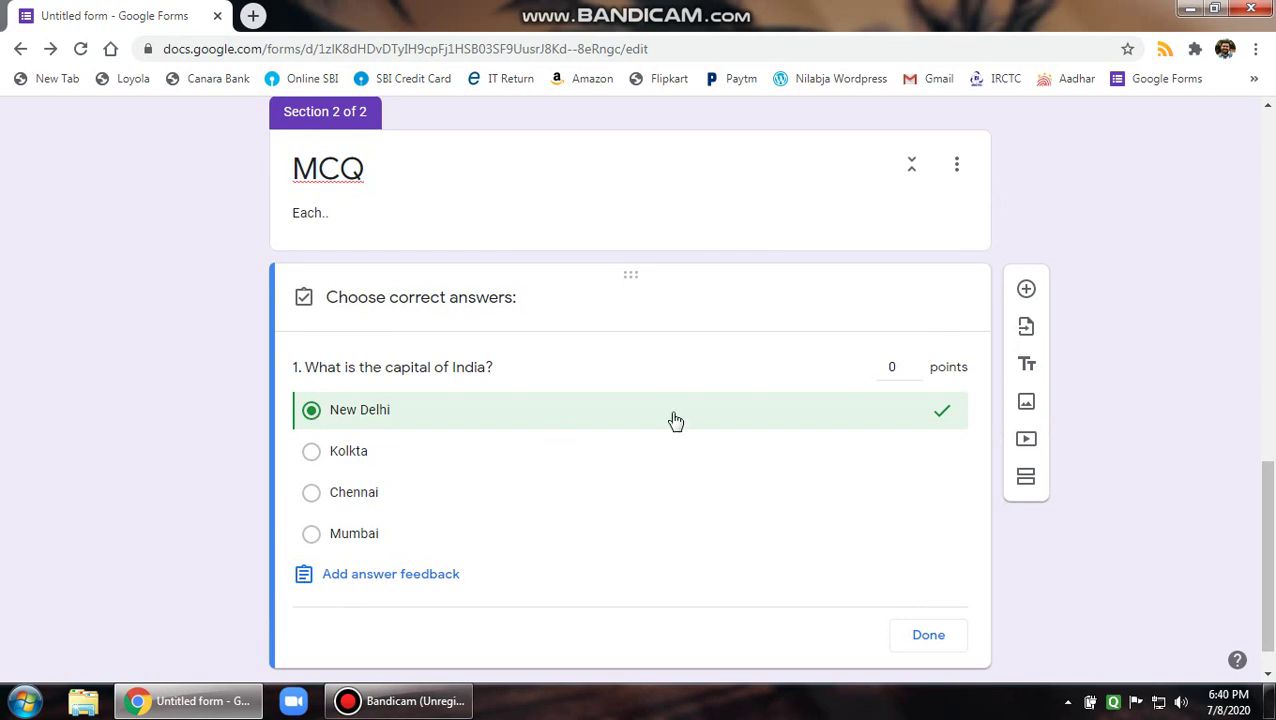
pyautogui.click(916, 363)
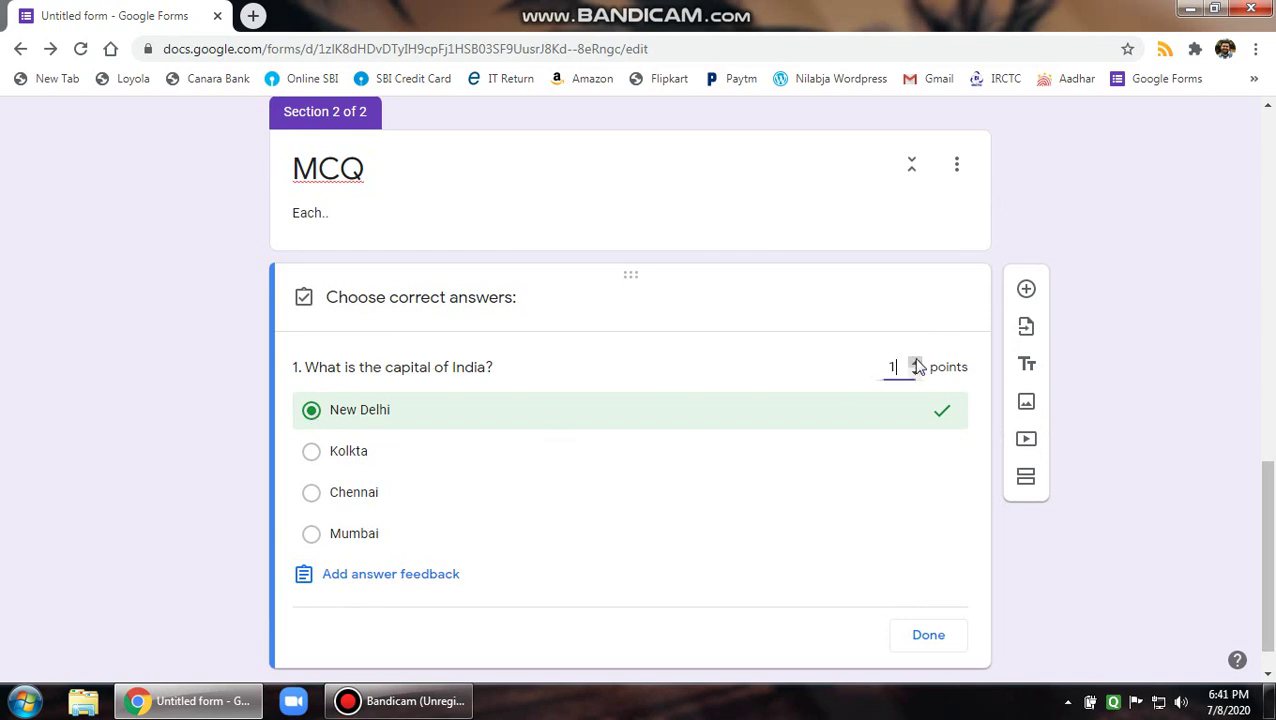
pyautogui.click(944, 644)
pyautogui.scroll(5, 462, 420)
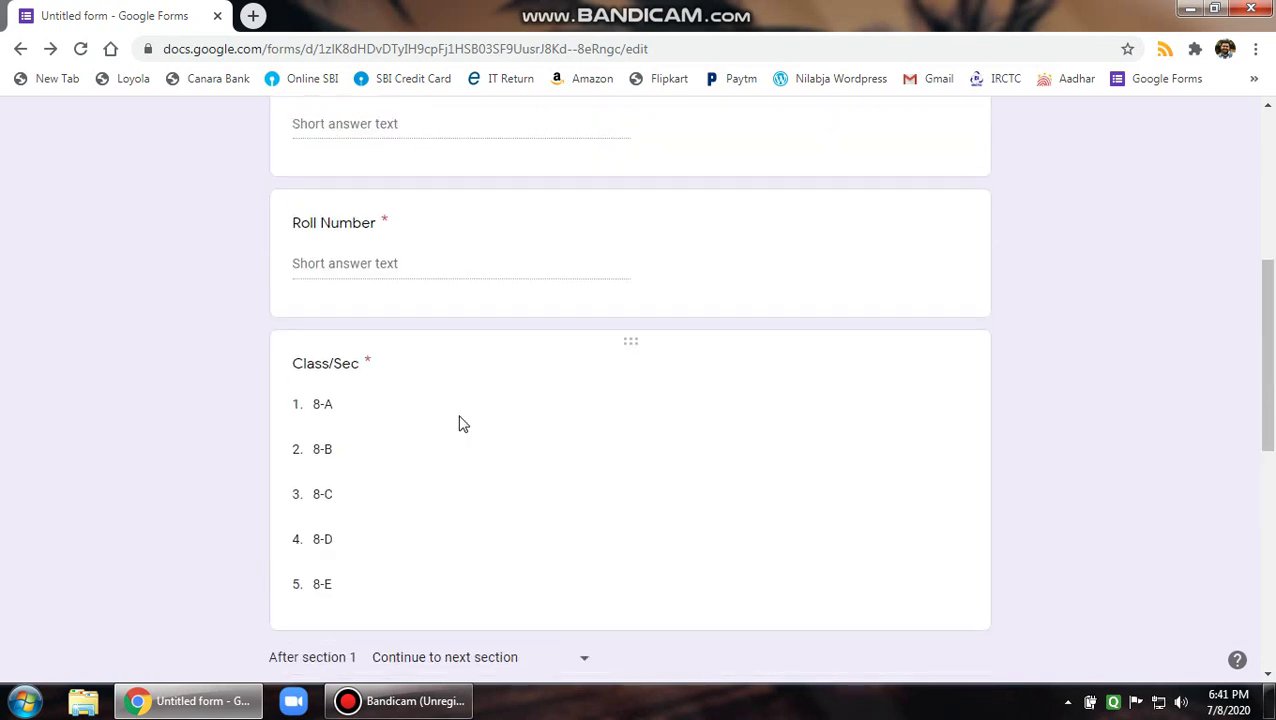
pyautogui.scroll(5, 462, 420)
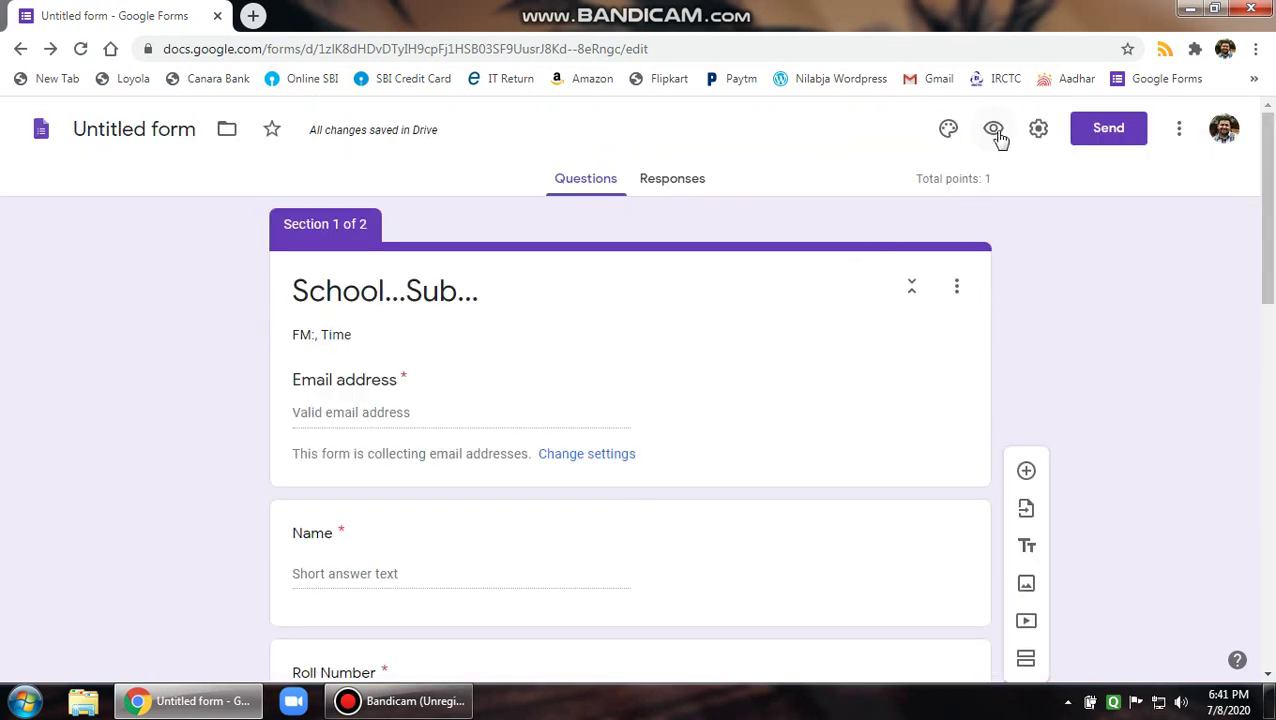
pyautogui.click(994, 129)
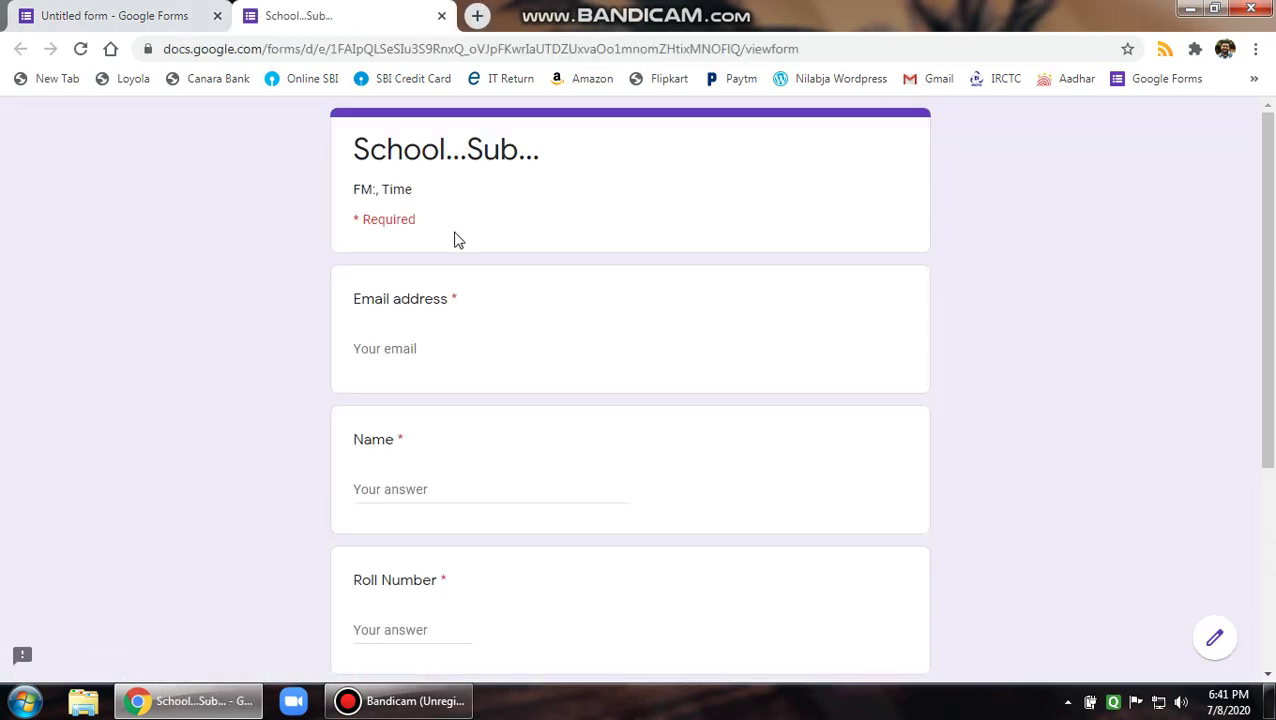
pyautogui.scroll(-3, 470, 456)
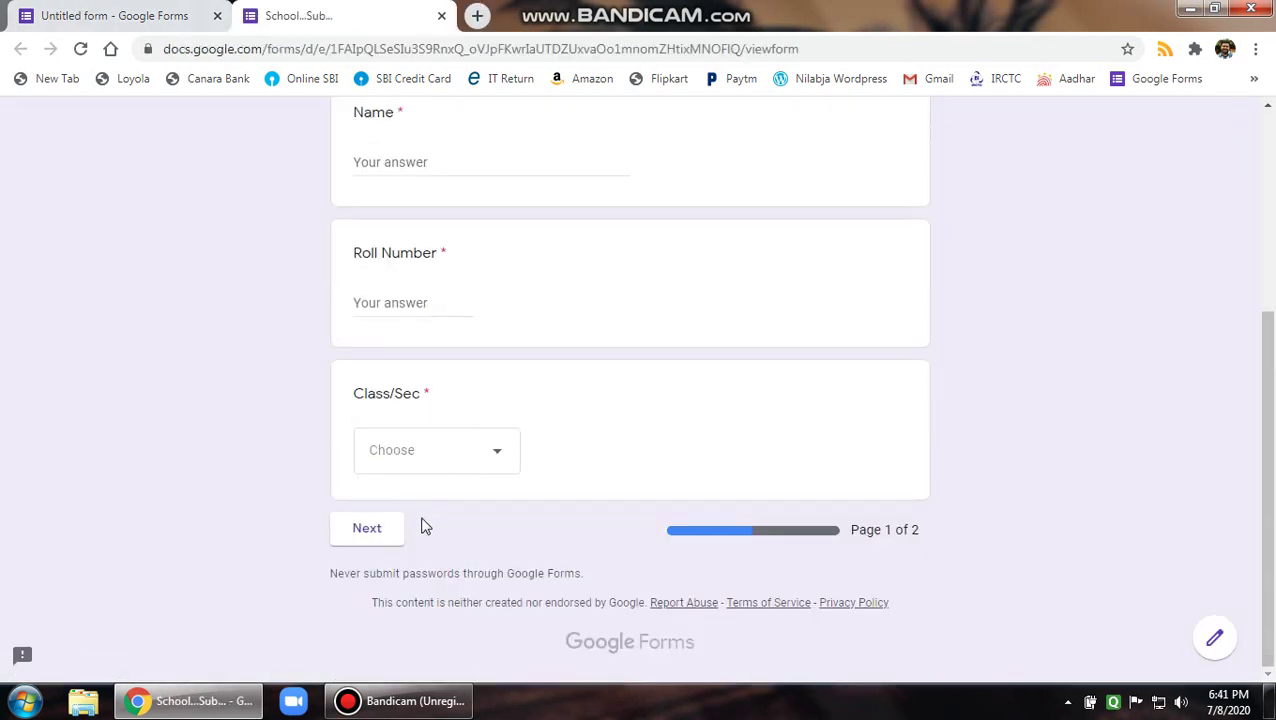
pyautogui.scroll(3, 424, 527)
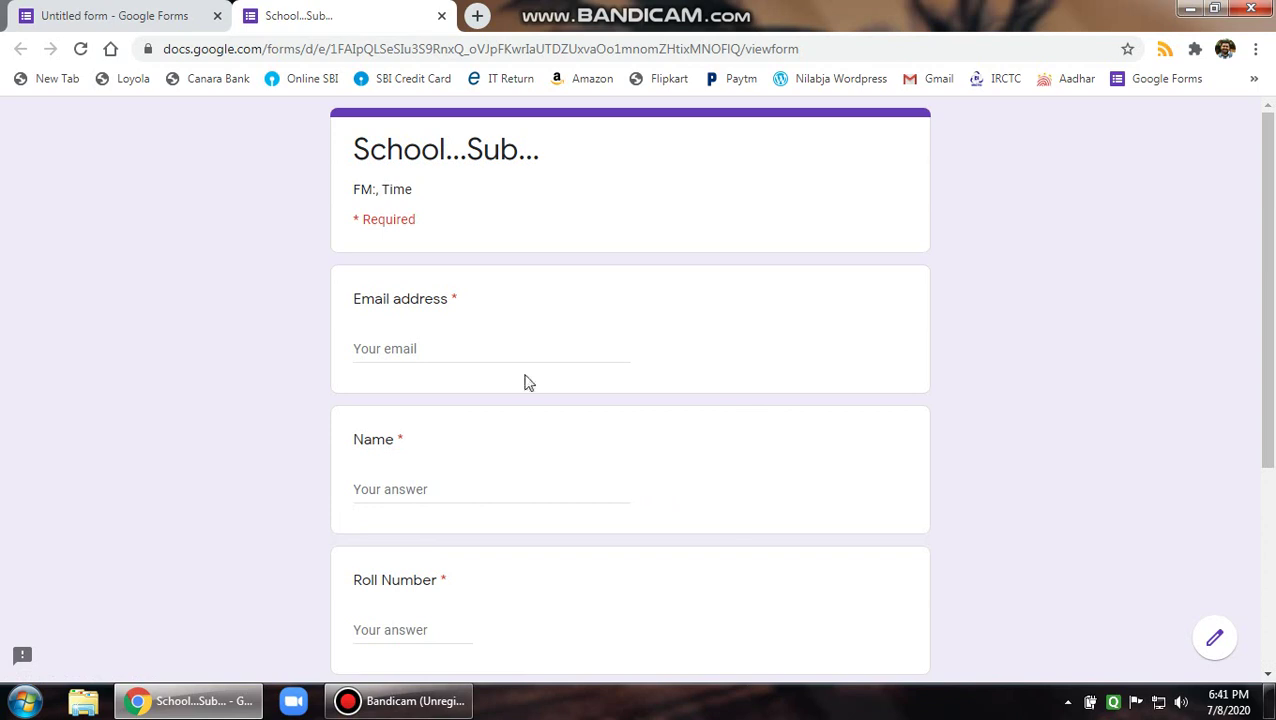
pyautogui.click(441, 19)
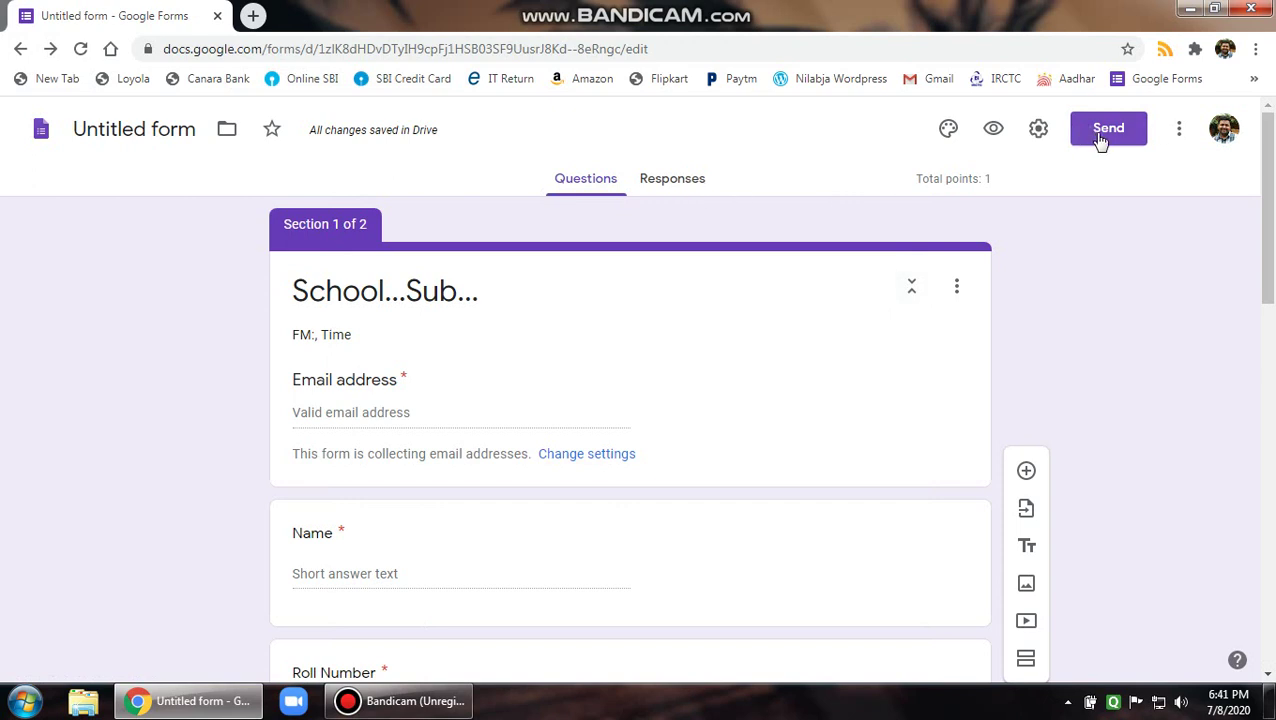
# Generate the form's shortened forms.gle share link and copy it to the clipboard
pyautogui.click(1101, 141)
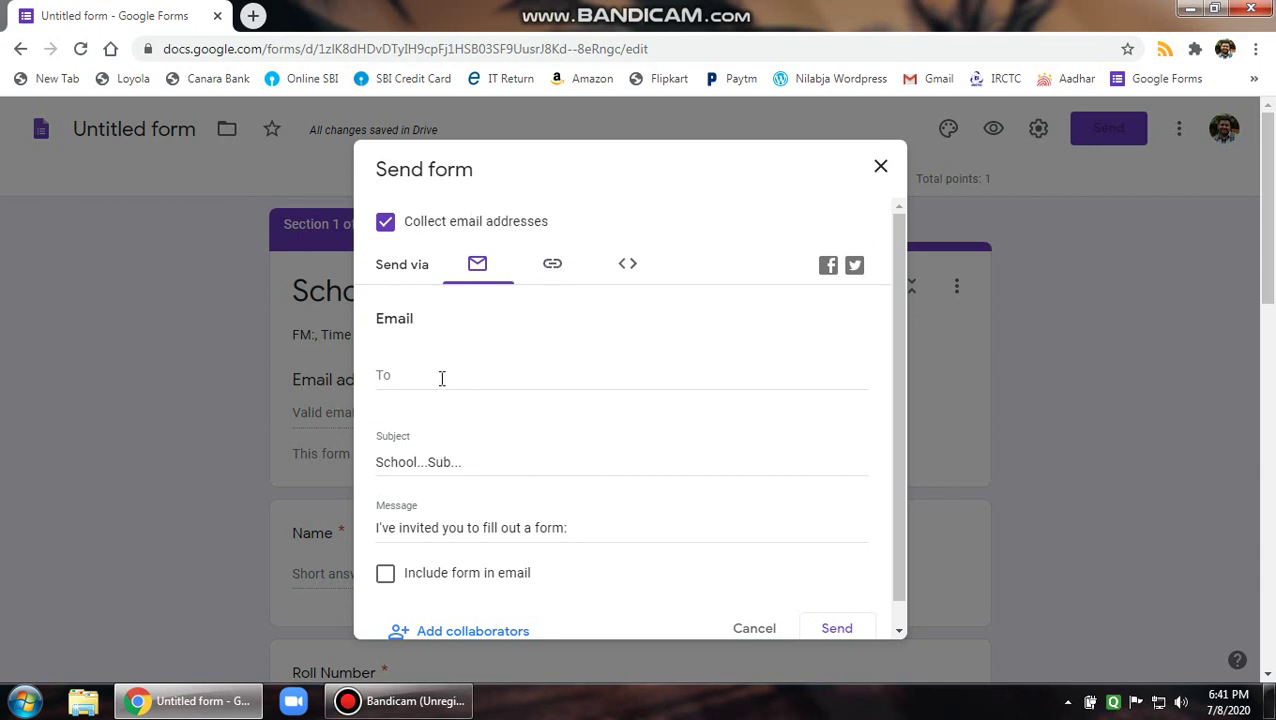
pyautogui.click(553, 267)
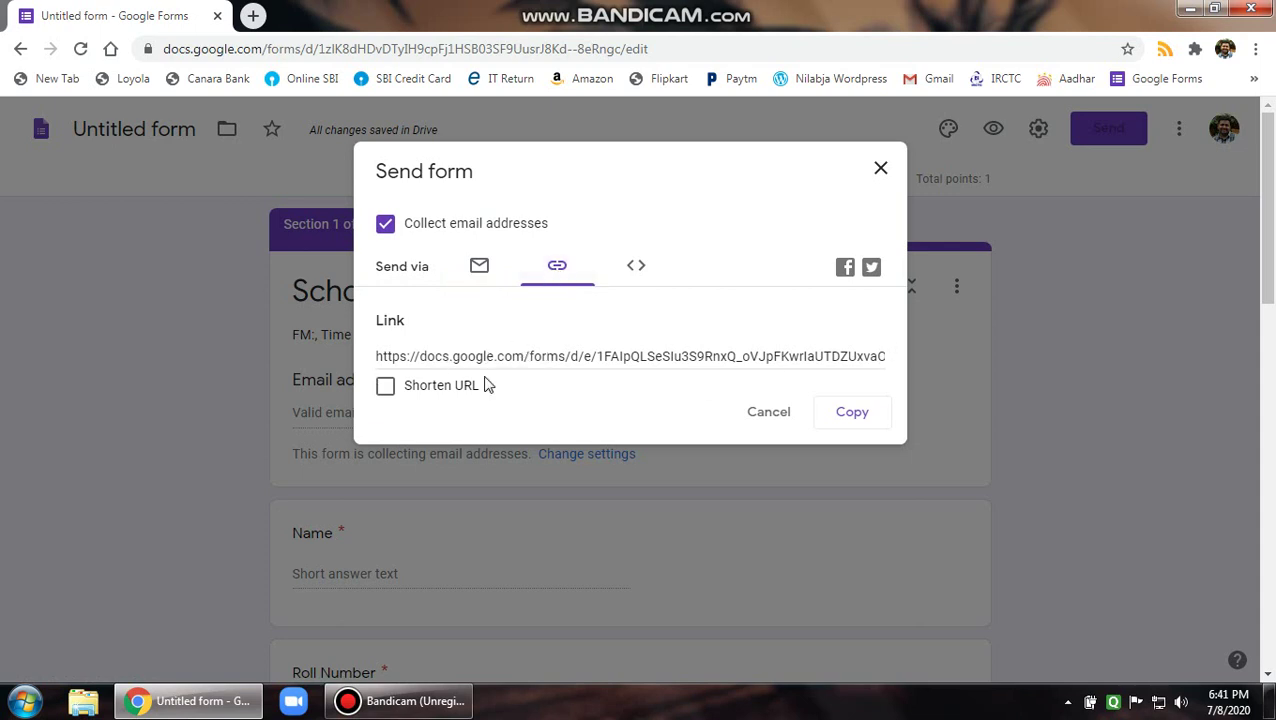
pyautogui.click(386, 387)
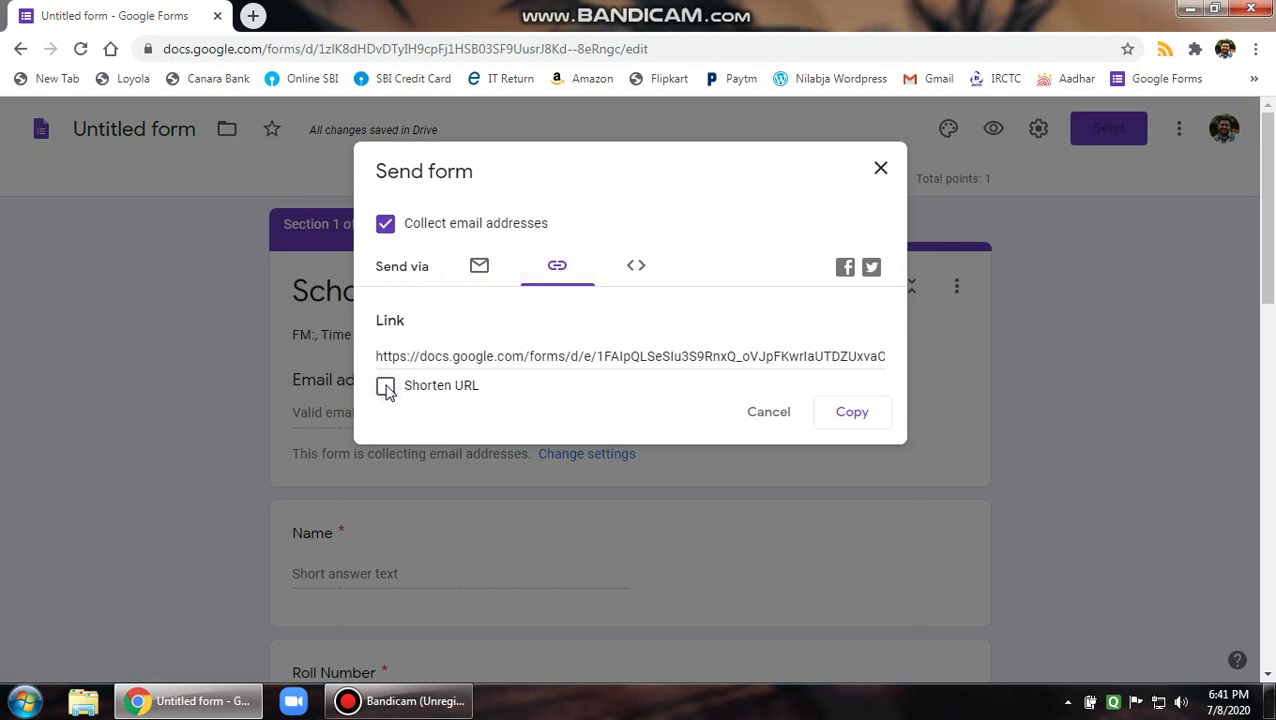
pyautogui.click(856, 419)
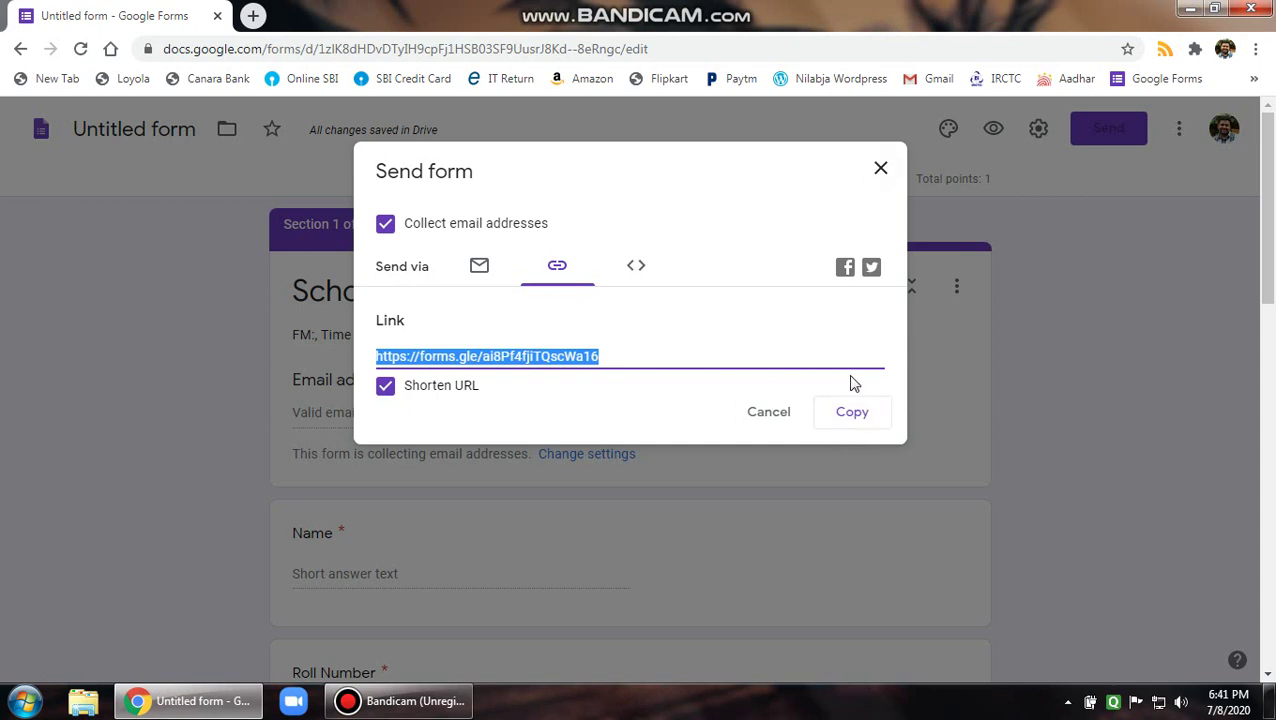
# Close the Send dialog and rename the Untitled form document to its header title, 'School...Sub...'
pyautogui.click(880, 168)
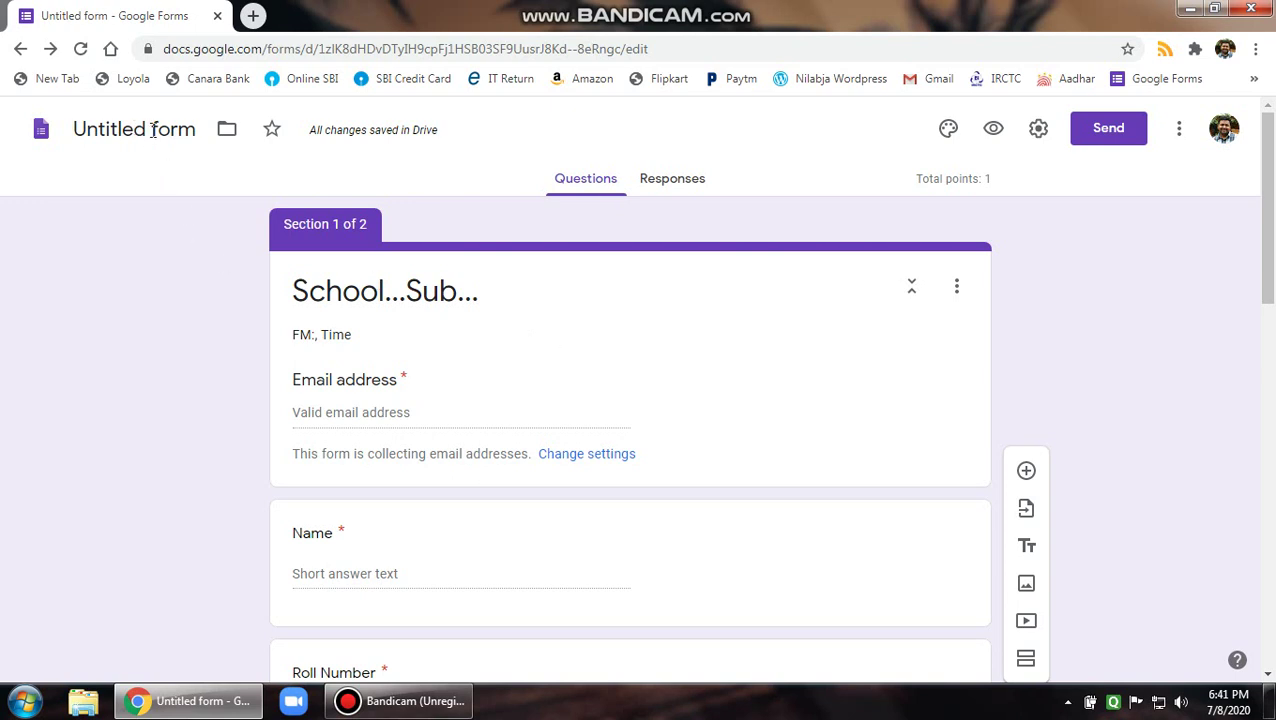
pyautogui.click(338, 291)
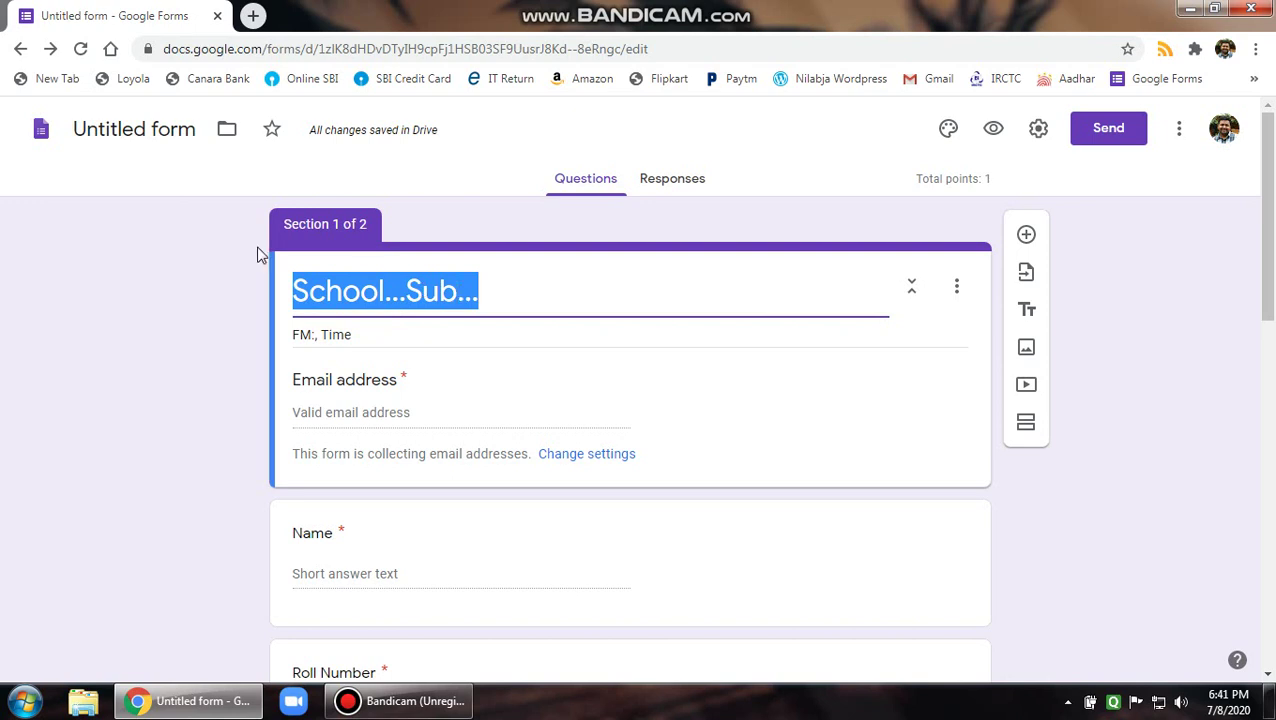
pyautogui.click(175, 133)
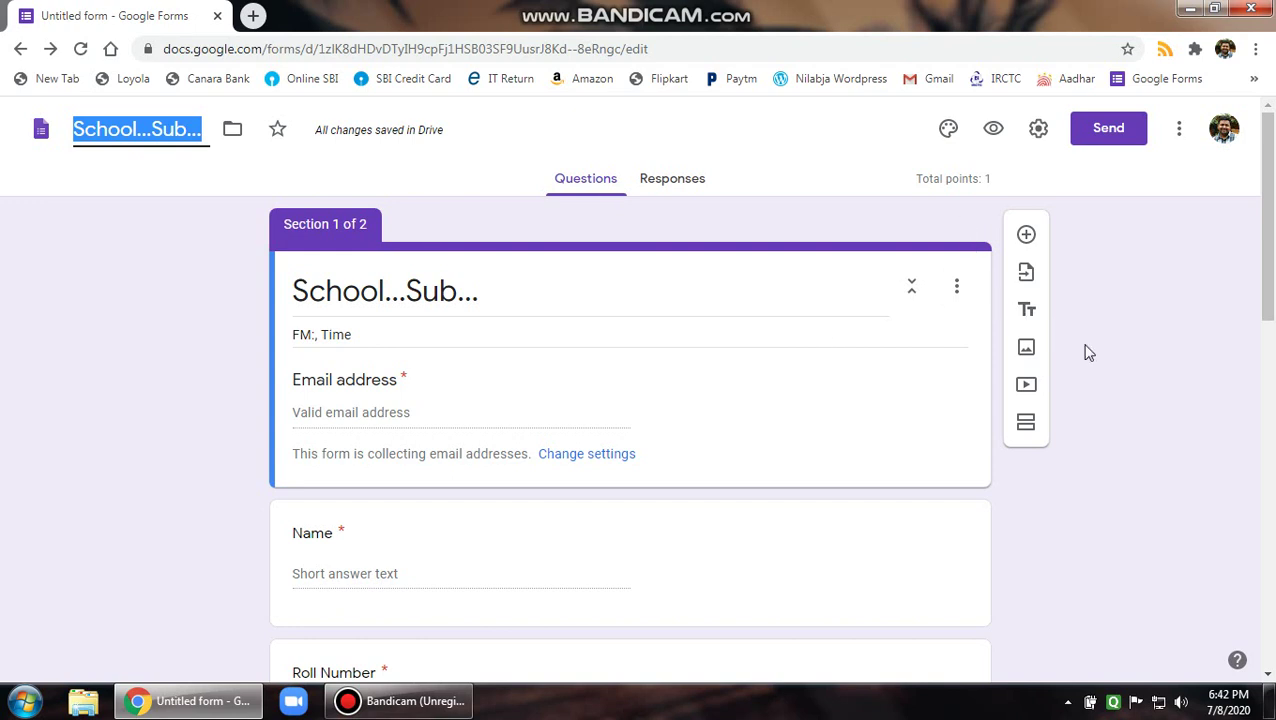
pyautogui.scroll(-10, 1088, 355)
pyautogui.scroll(10, 1088, 356)
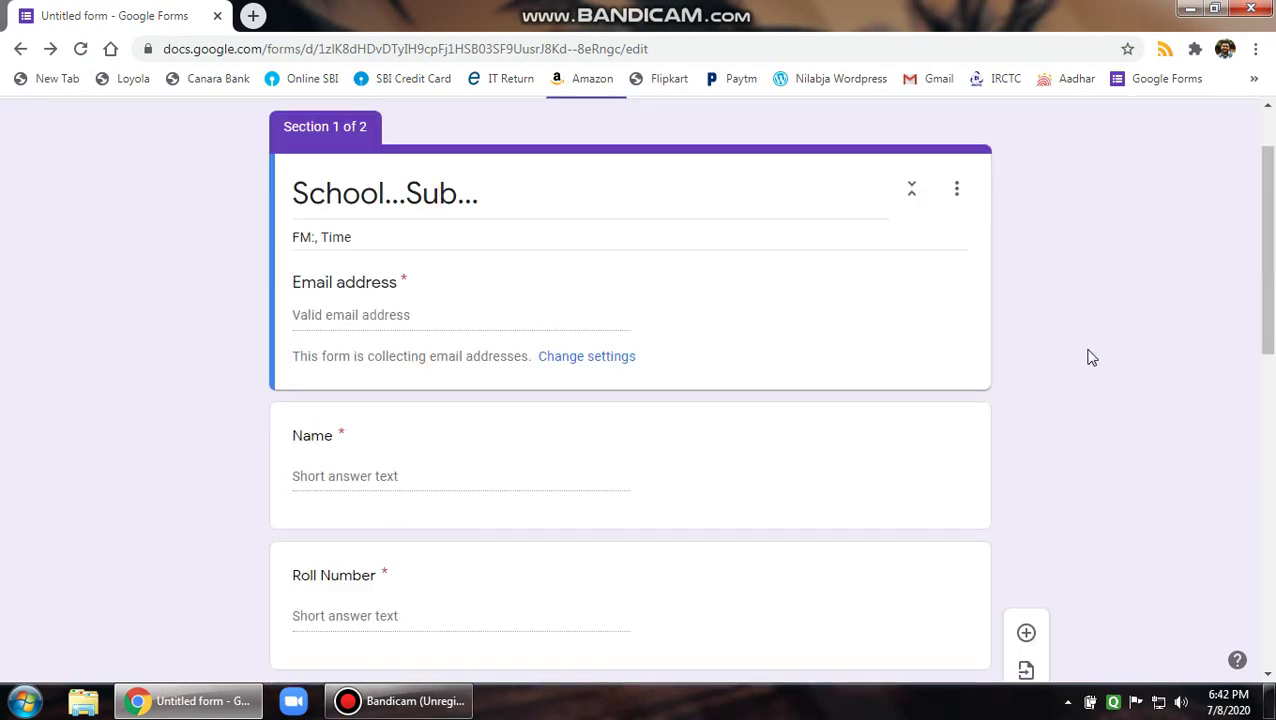